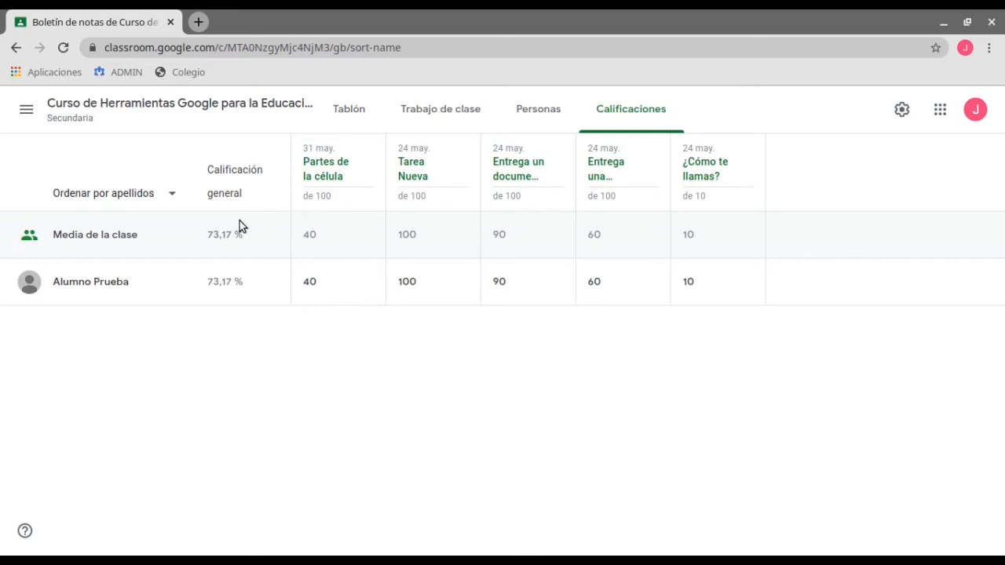
In the class settings, set the overall grade calculation to "Ponderada por categoría"
left_click(112, 103)
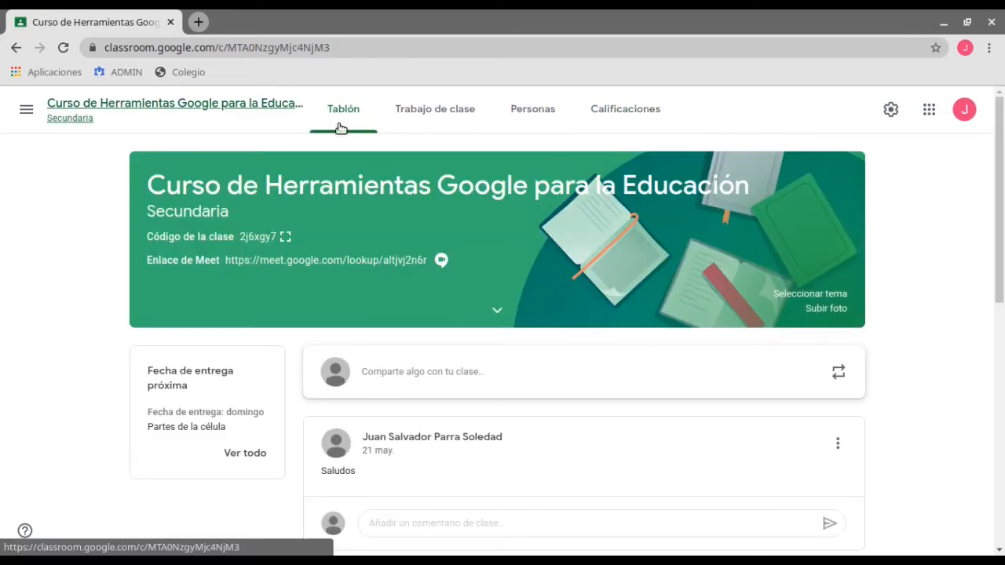
left_click(893, 107)
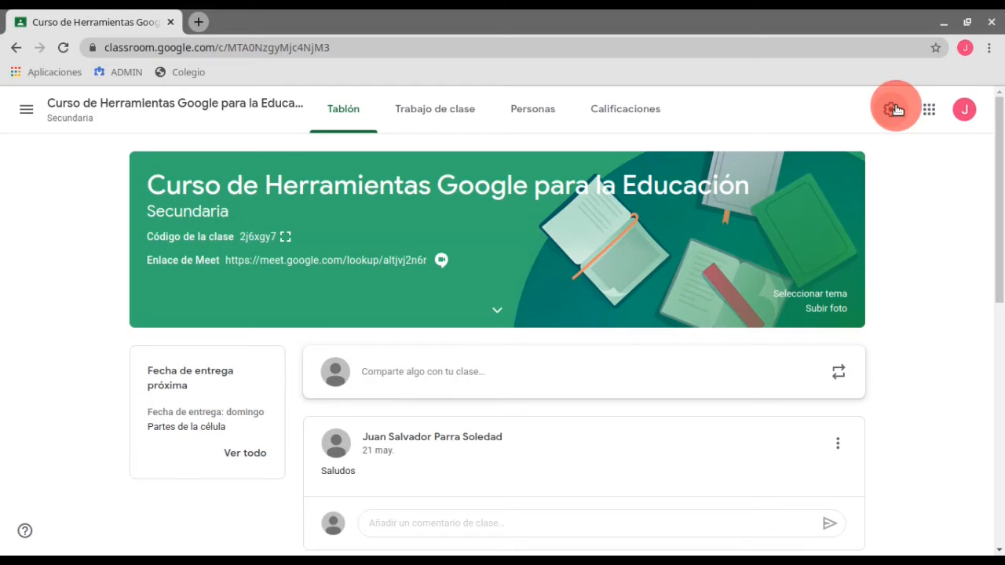
scroll(800, 396, "down", 1)
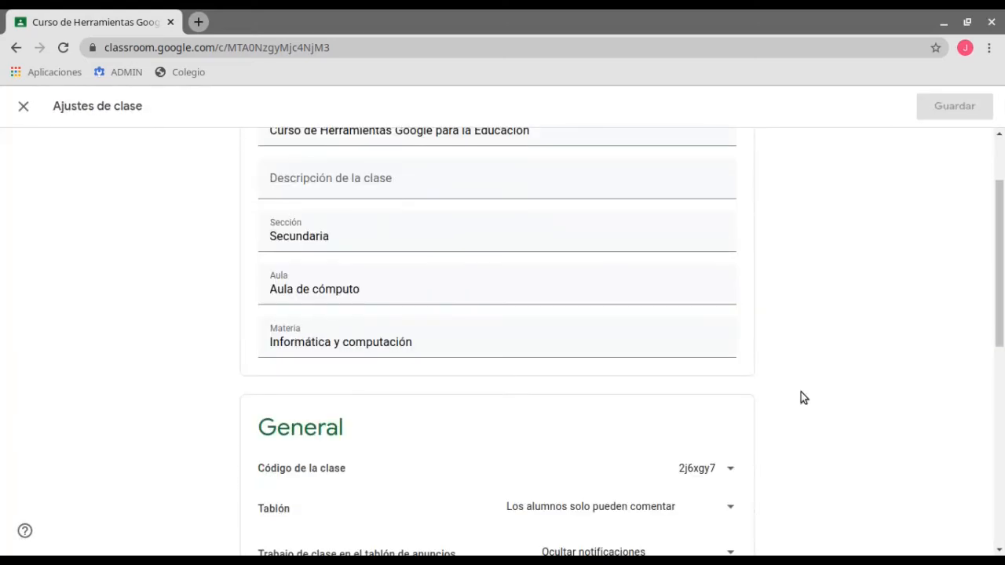
scroll(800, 397, "down", 5)
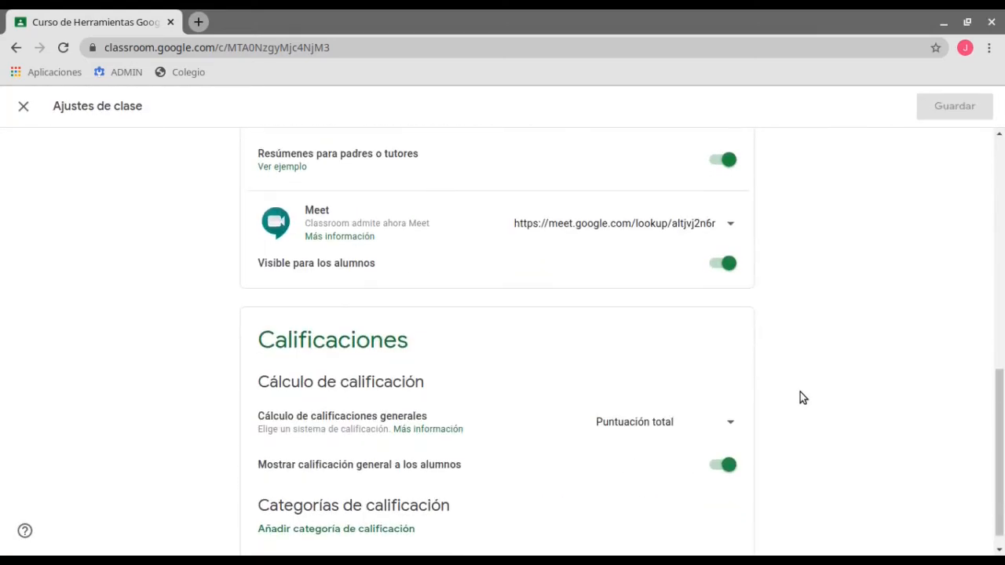
scroll(800, 398, "down", 1)
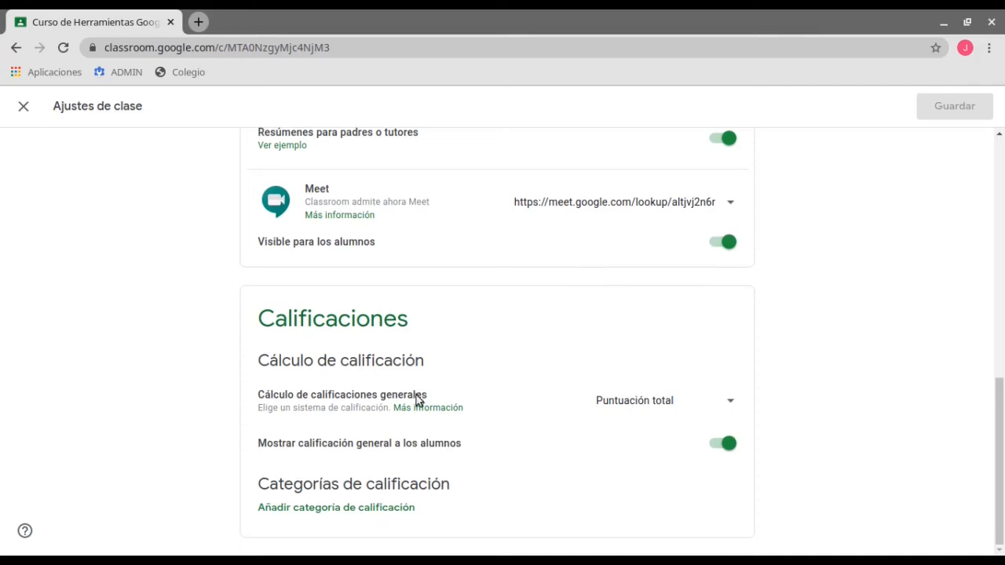
left_click(654, 402)
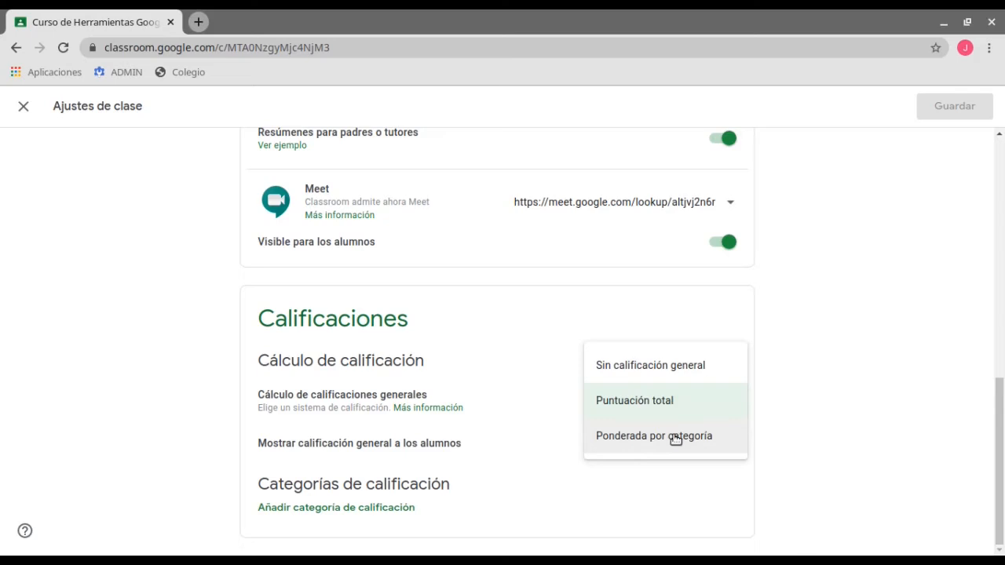
left_click(675, 437)
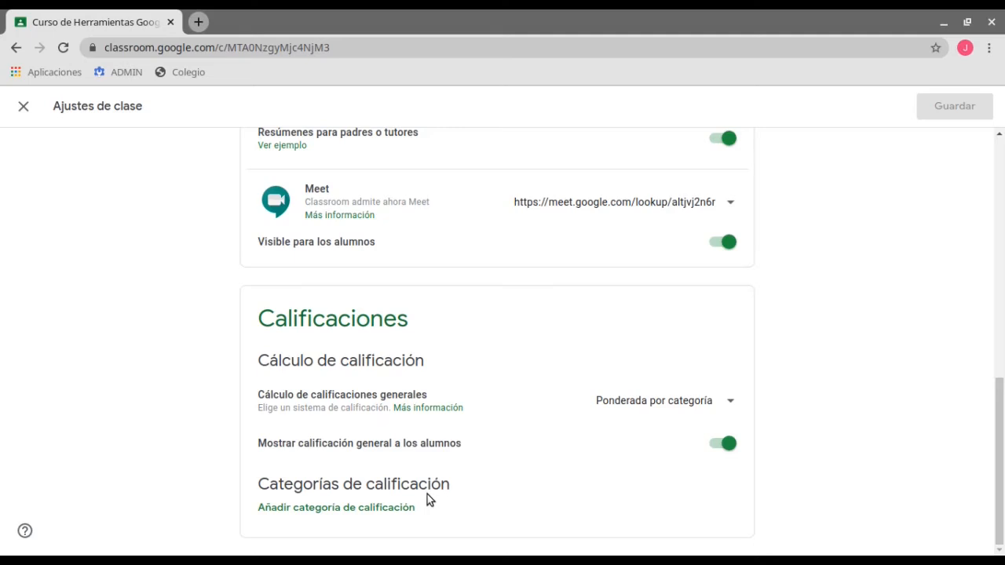
Add a grade category named "Tareas" with a percentage of 30 %
left_click(379, 508)
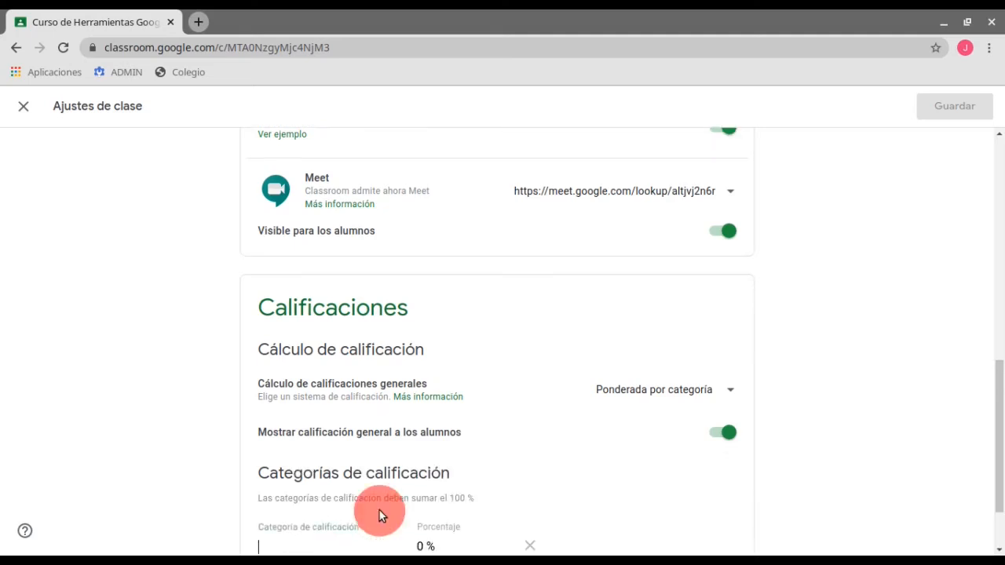
scroll(565, 501, "down", 2)
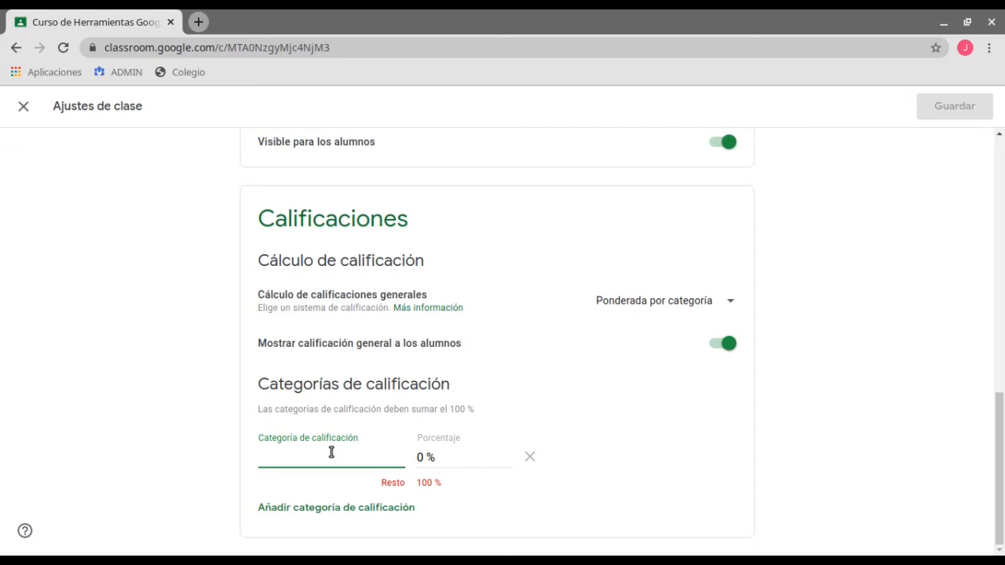
type("Tareas")
left_click(425, 457)
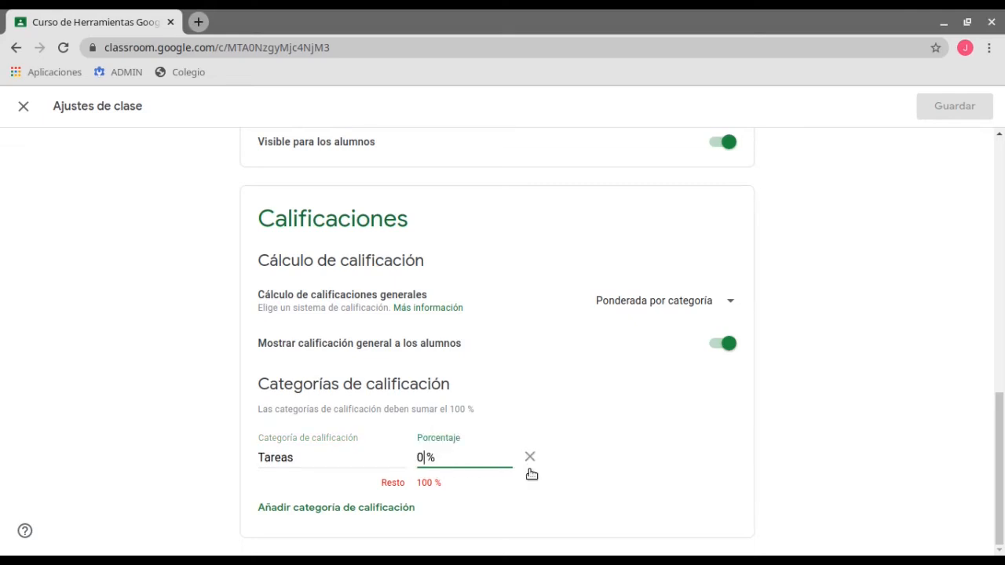
key("BackSpace")
type("25")
key("BackSpace")
key("BackSpace")
type("30")
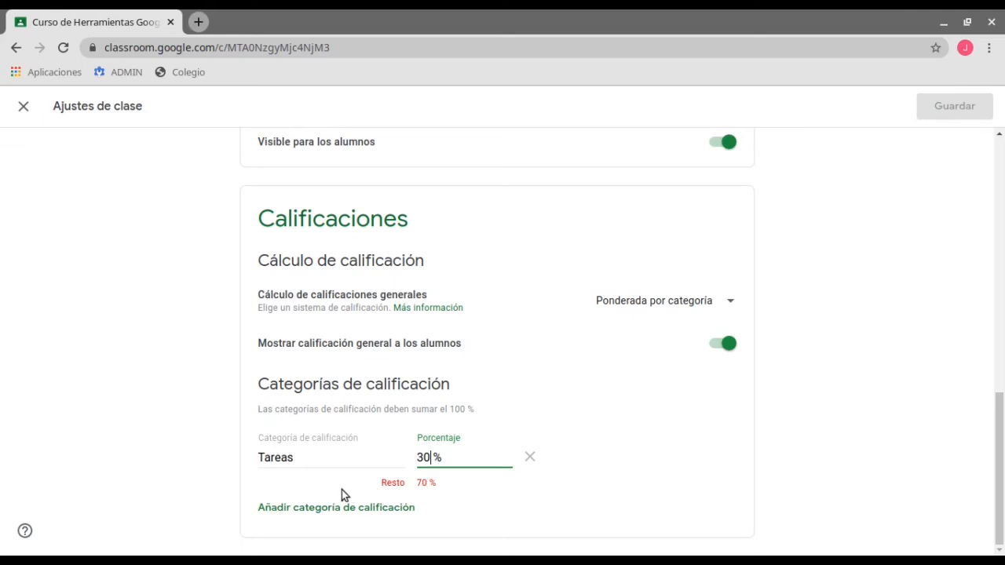
Add a second grade category named "Preguntas" worth 20 %
left_click(321, 508)
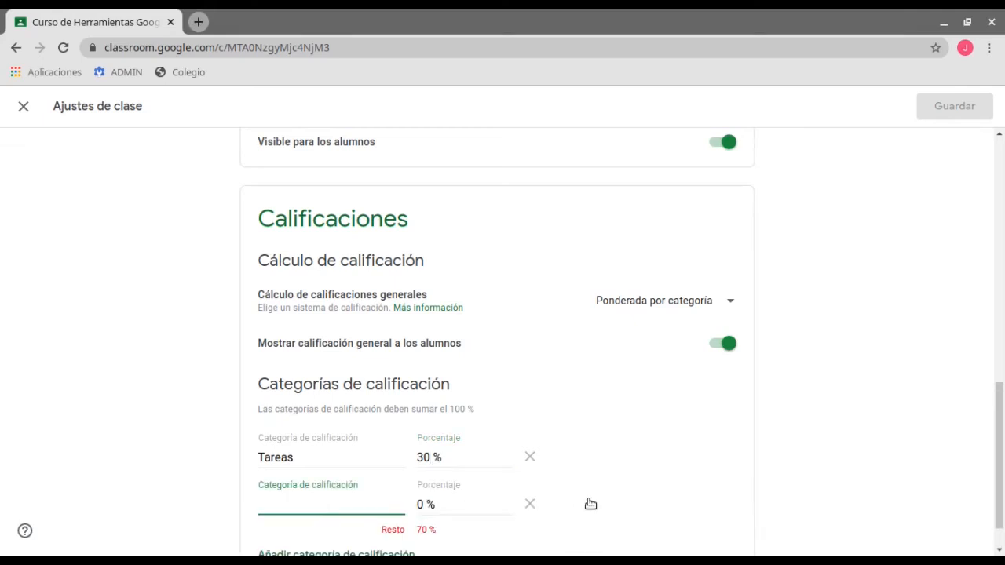
scroll(590, 504, "down", 1)
left_click(307, 461)
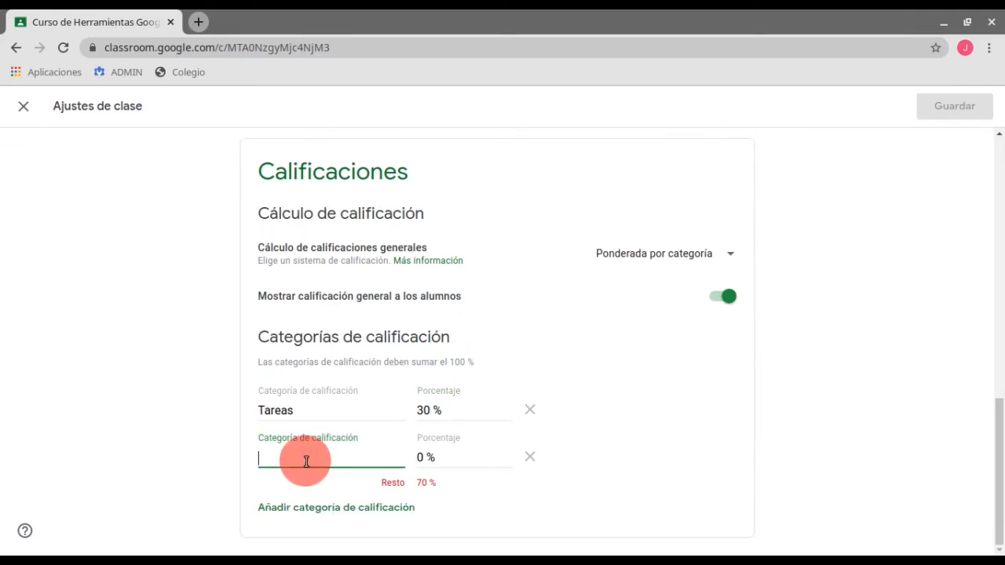
type("Preguntas")
left_click(424, 458)
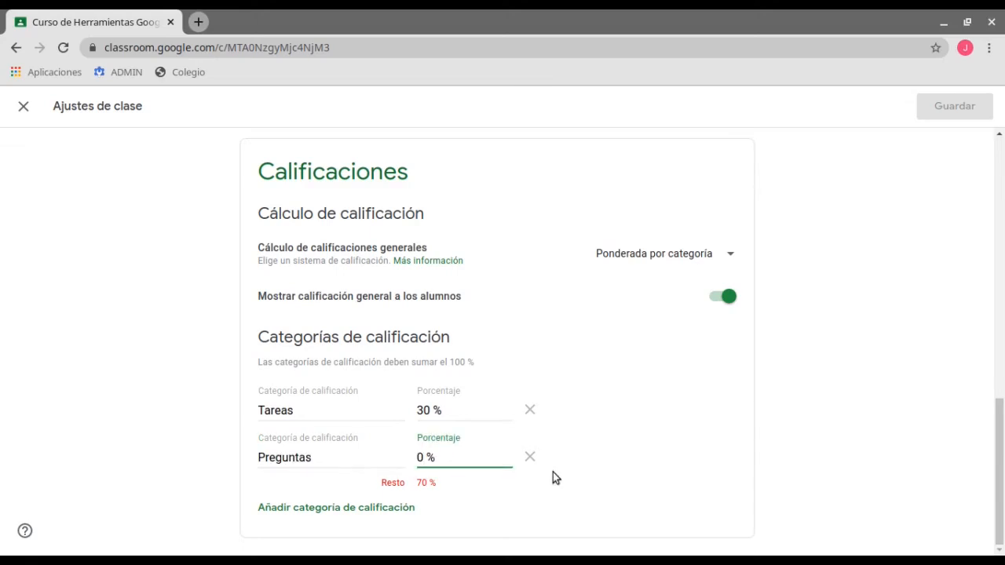
type("20")
Add a third grade category named "Exámenes", spelled with its accent, worth 35 %
left_click(332, 508)
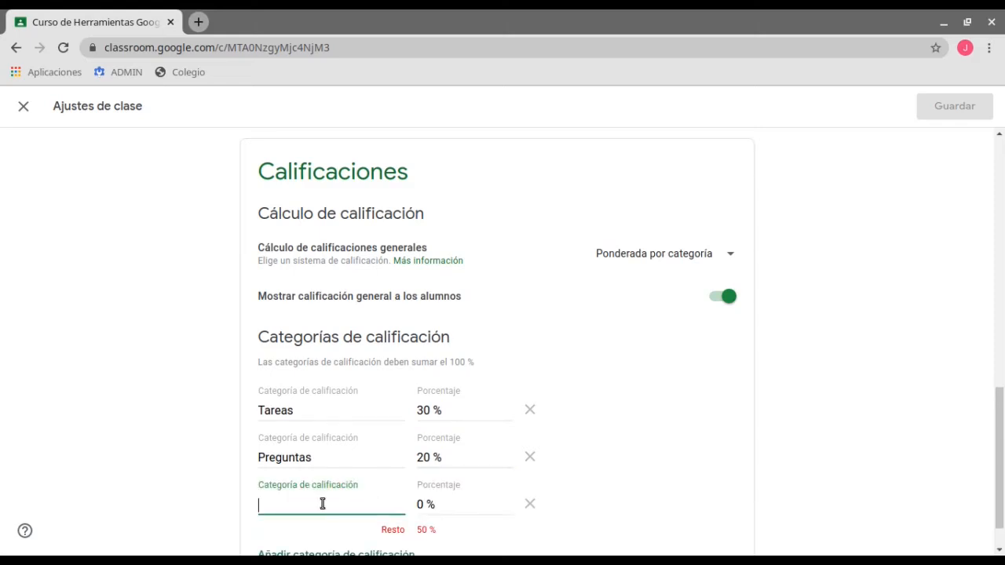
type("Examenes")
left_click(420, 505)
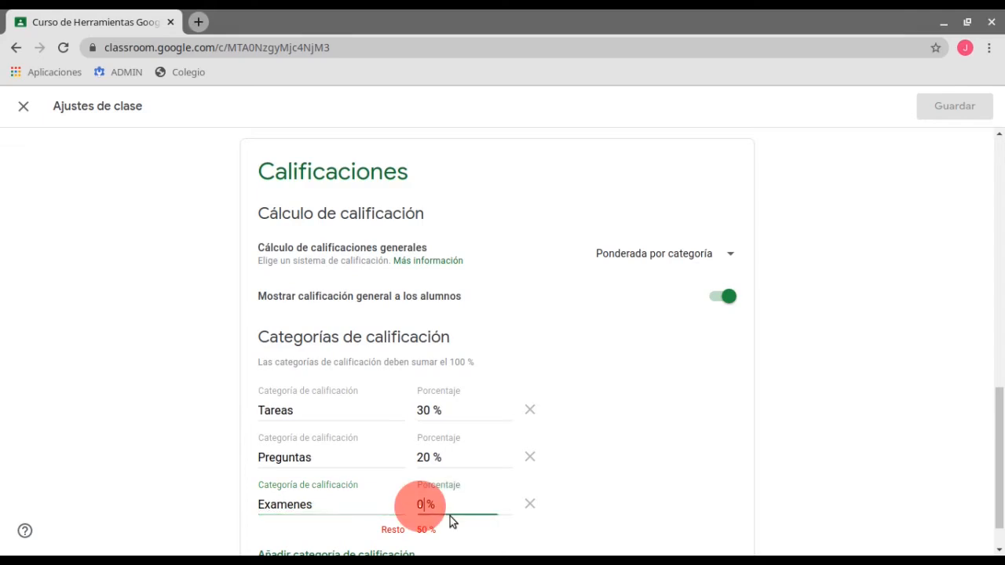
type("35")
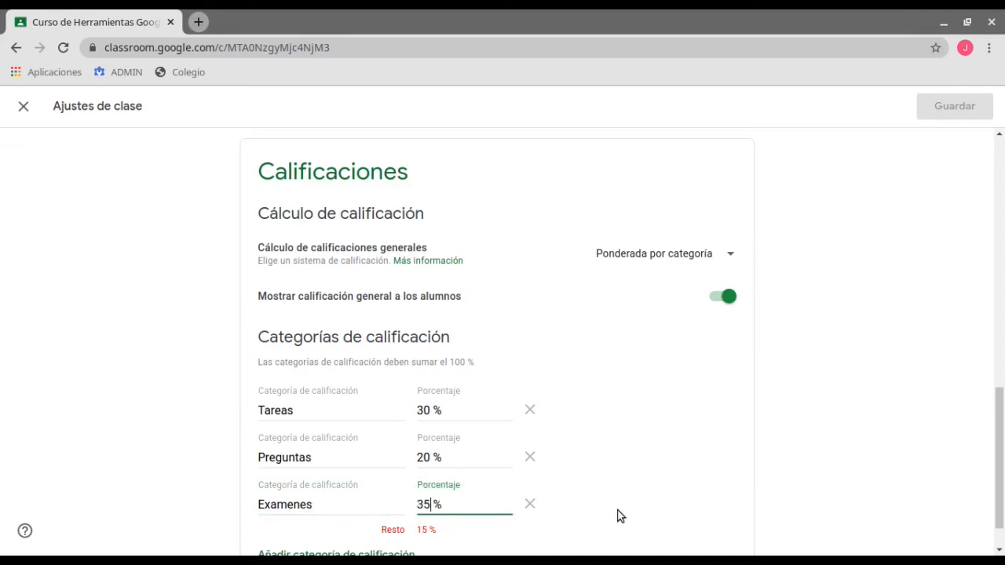
scroll(614, 514, "down", 1)
scroll(615, 516, "down", 1)
left_click(274, 458)
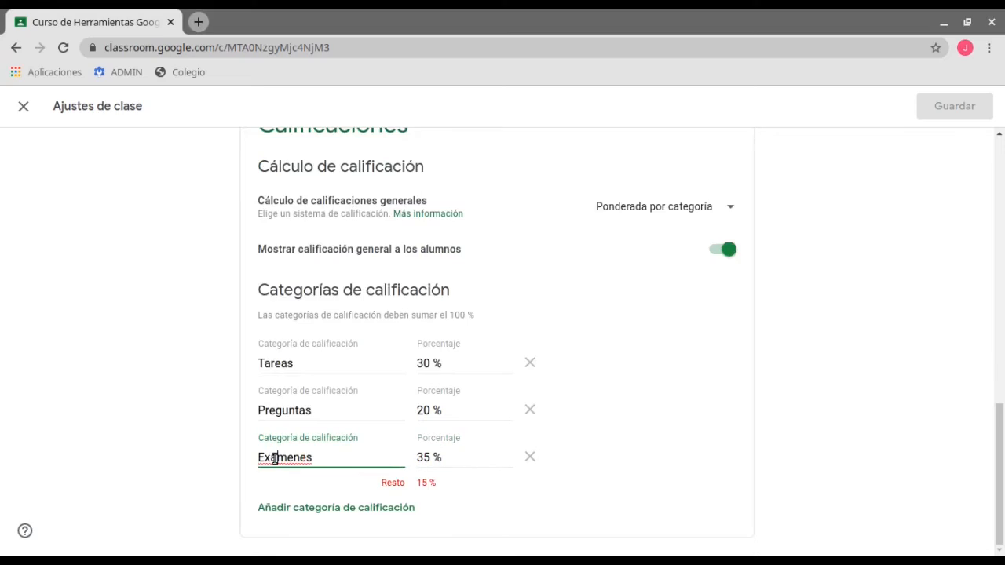
key("Delete")
type("á")
Add a fourth grade category named "Participación" worth 15 % and save the class settings
left_click(344, 508)
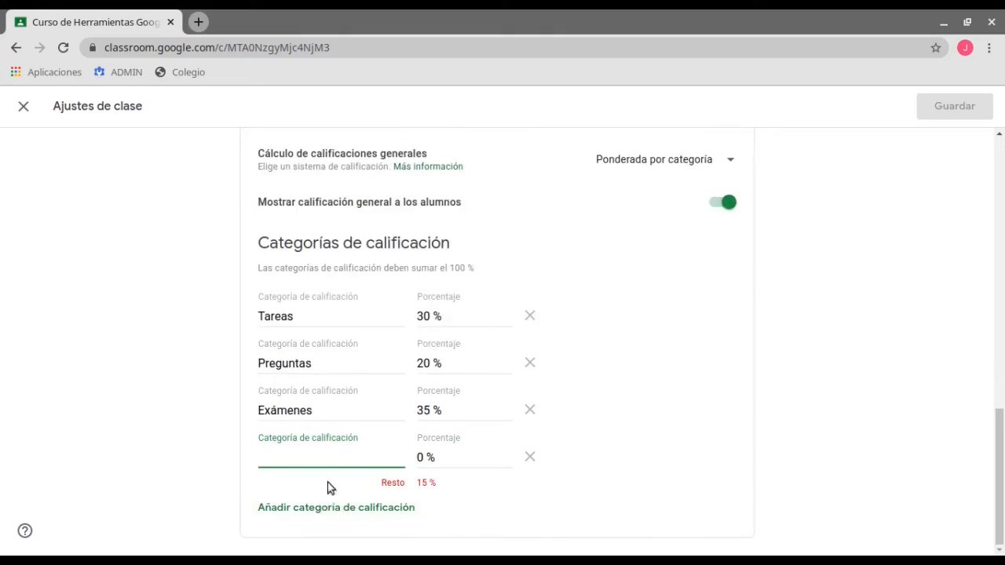
type("Participación")
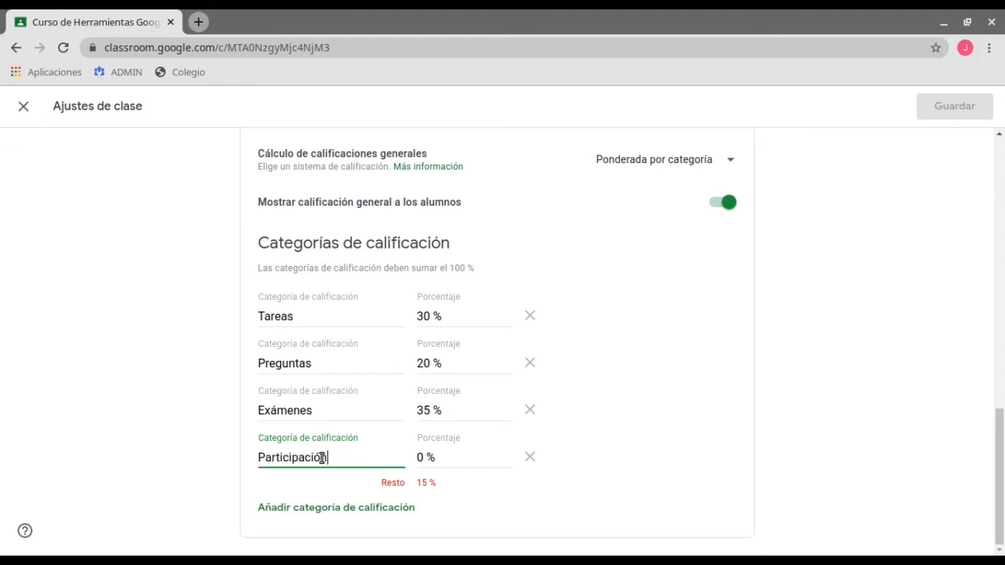
left_click(422, 462)
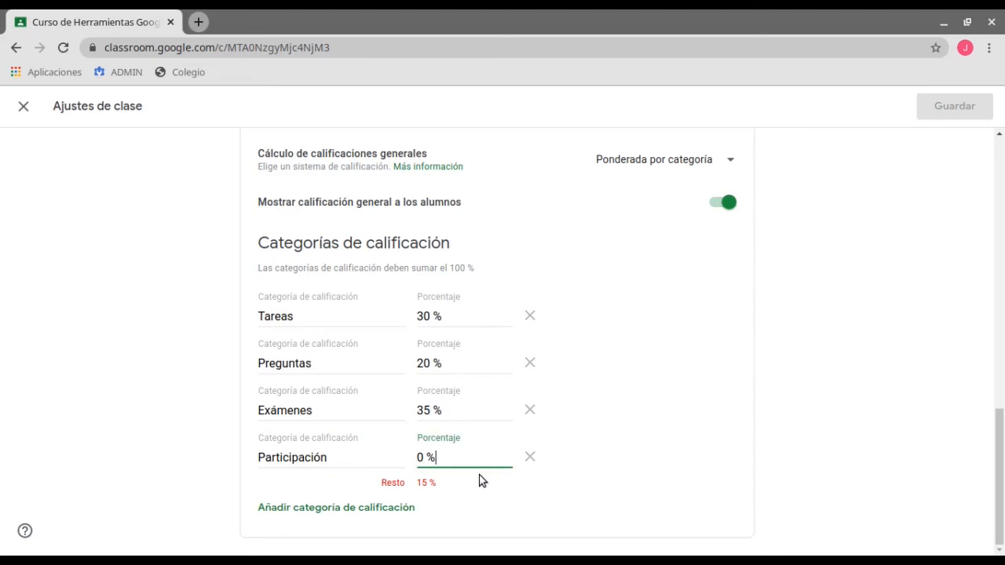
key("BackSpace")
type("15")
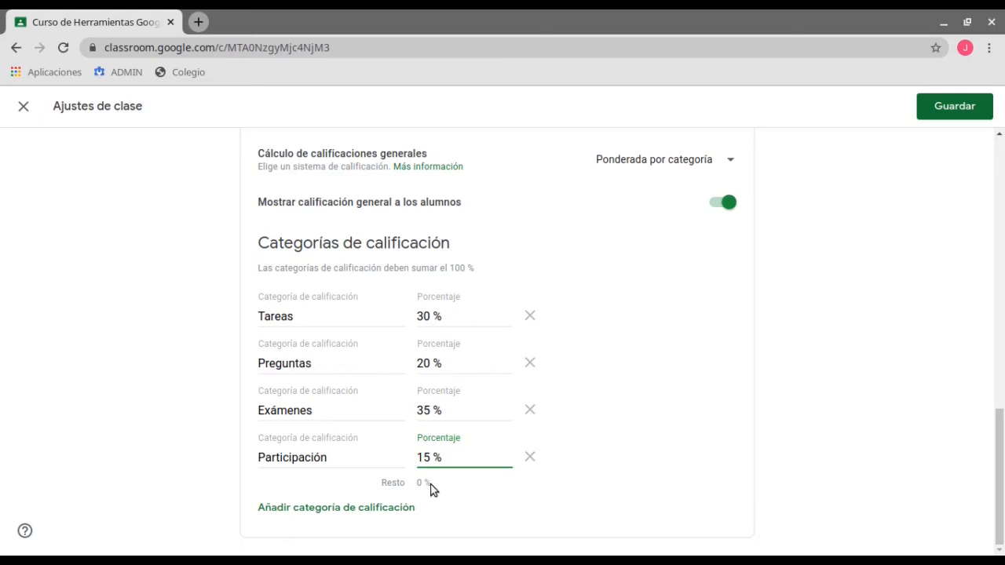
left_click(969, 109)
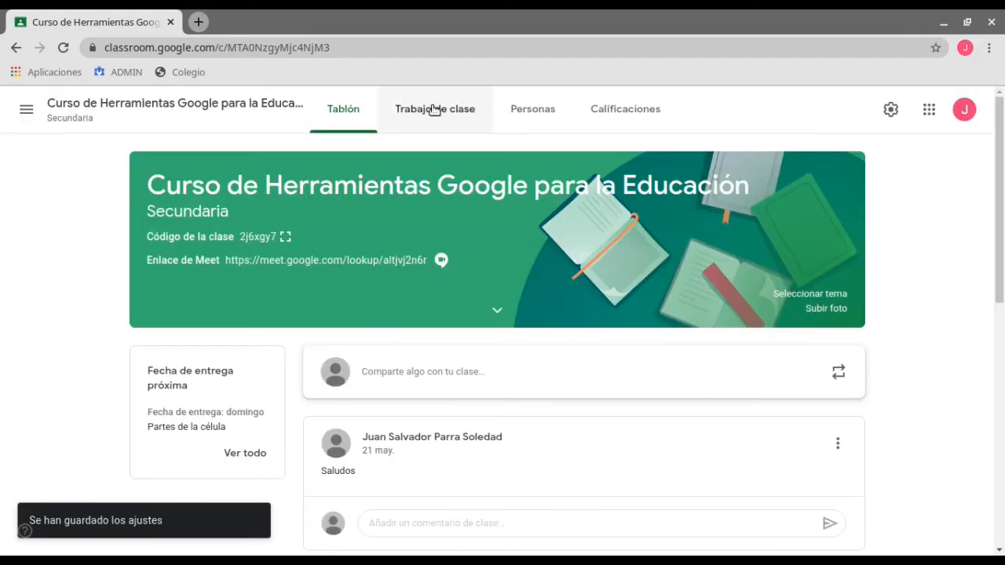
Edit the classwork assignment "Entrega un documento" under Tema 3, assigning it the grade category "Tareas", and save it
left_click(462, 115)
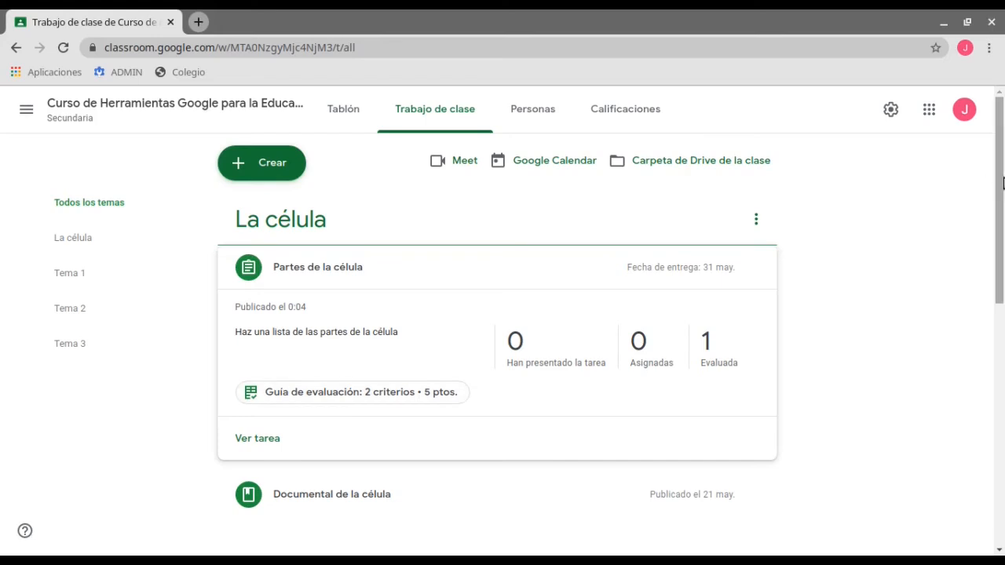
mouse_move(1003, 183)
left_mouse_down()
mouse_move(1003, 472)
mouse_move(1002, 168)
left_mouse_up()
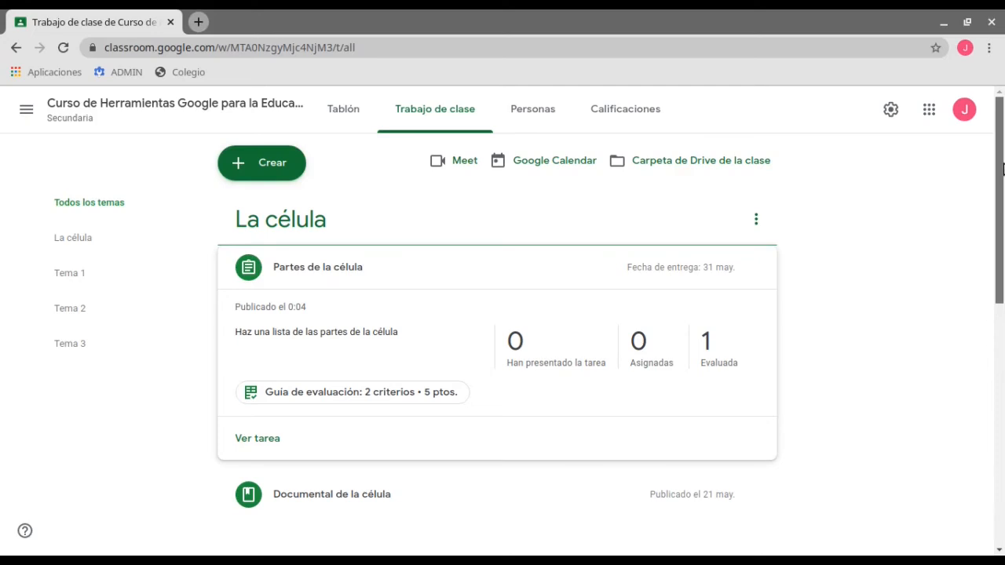
left_click(351, 269)
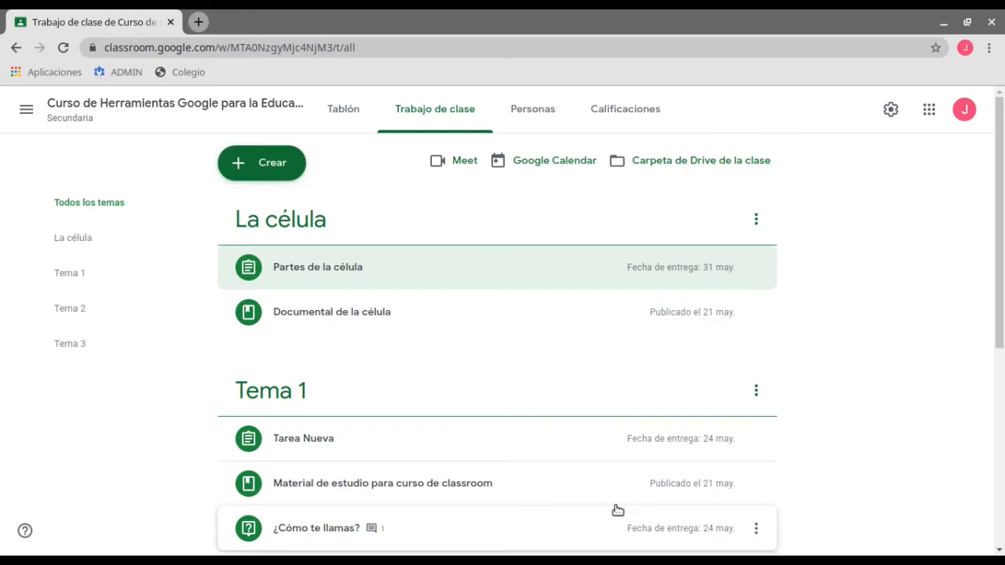
left_click_drag(999, 176, 998, 399)
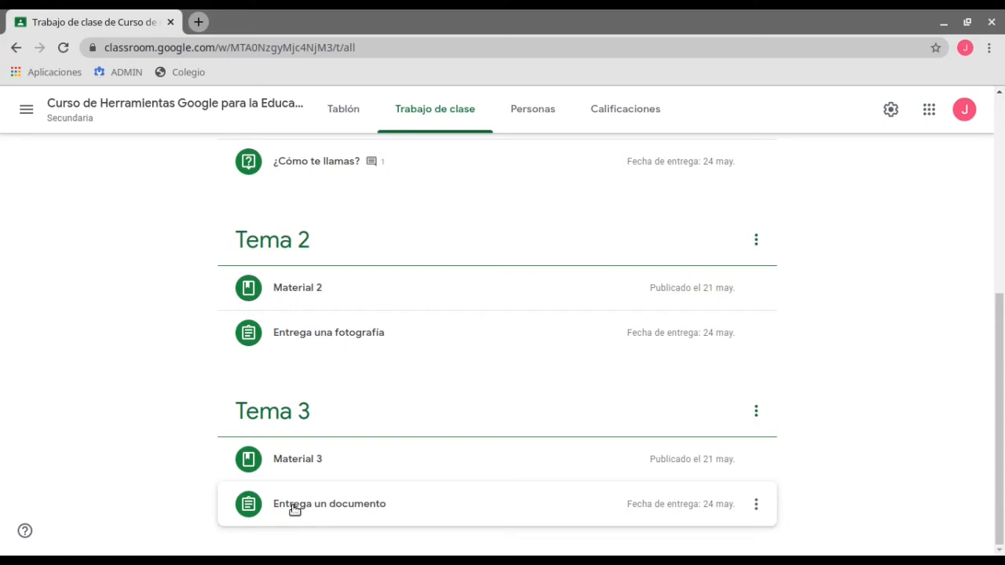
left_click(755, 507)
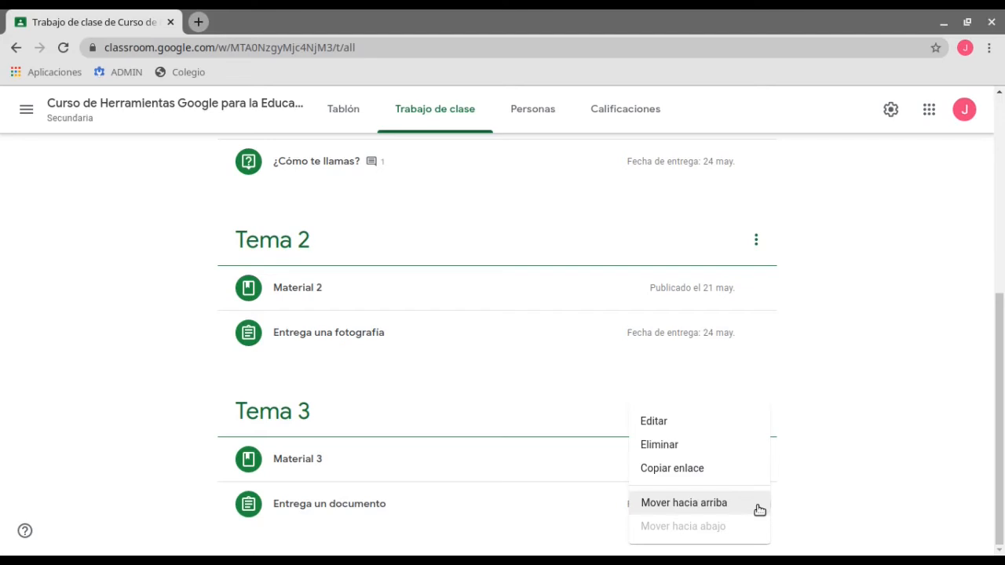
left_click(653, 422)
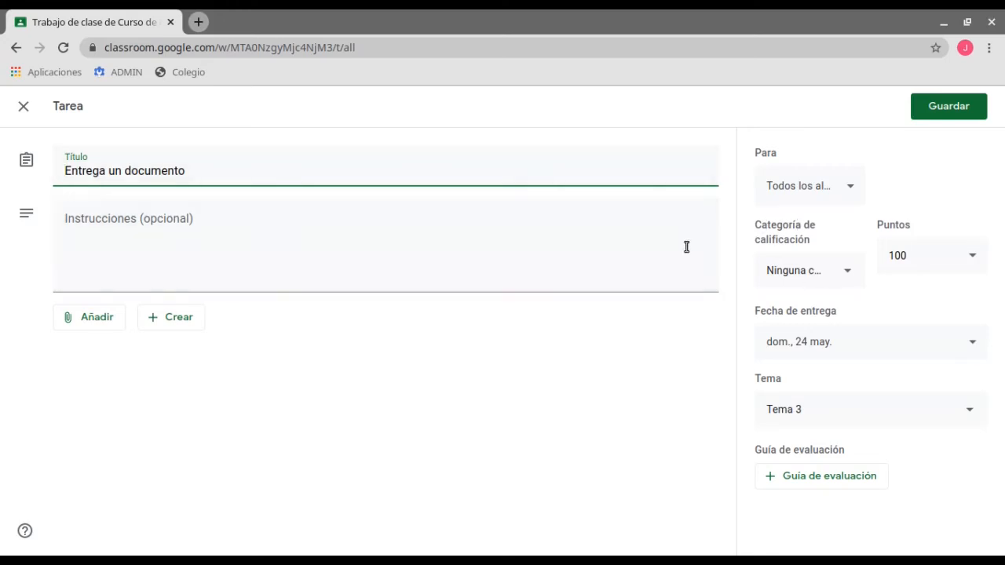
left_click(799, 274)
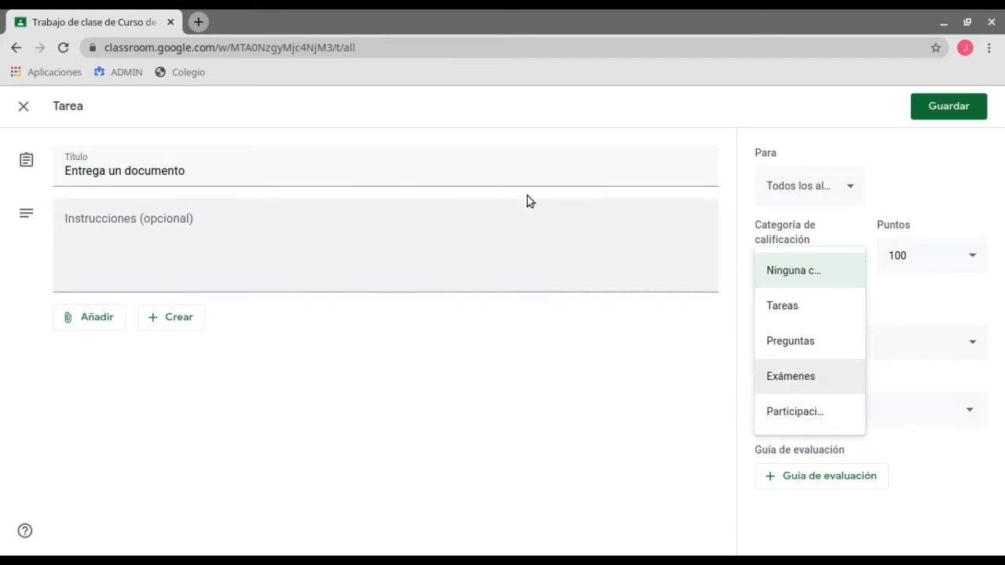
left_click(813, 311)
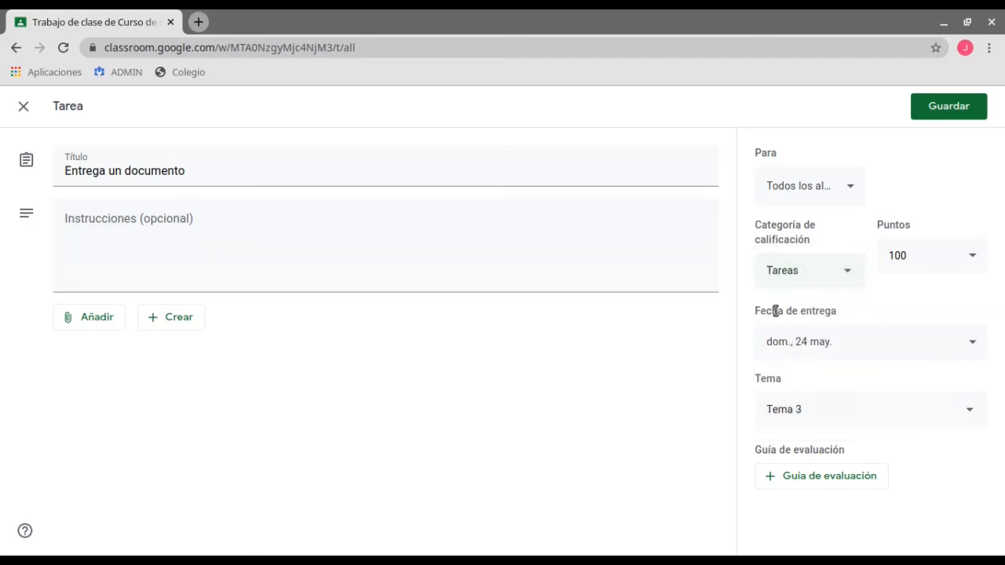
left_click(952, 108)
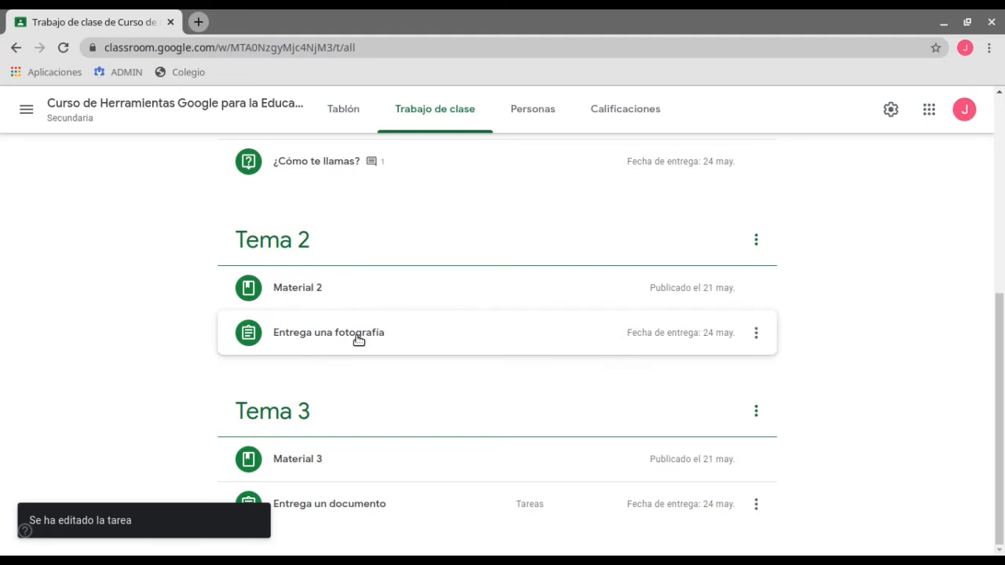
Edit the assignment "Entrega una fotografía" under Tema 2, assigning it the grade category "Exámenes", and save it
left_click(756, 334)
left_click(682, 370)
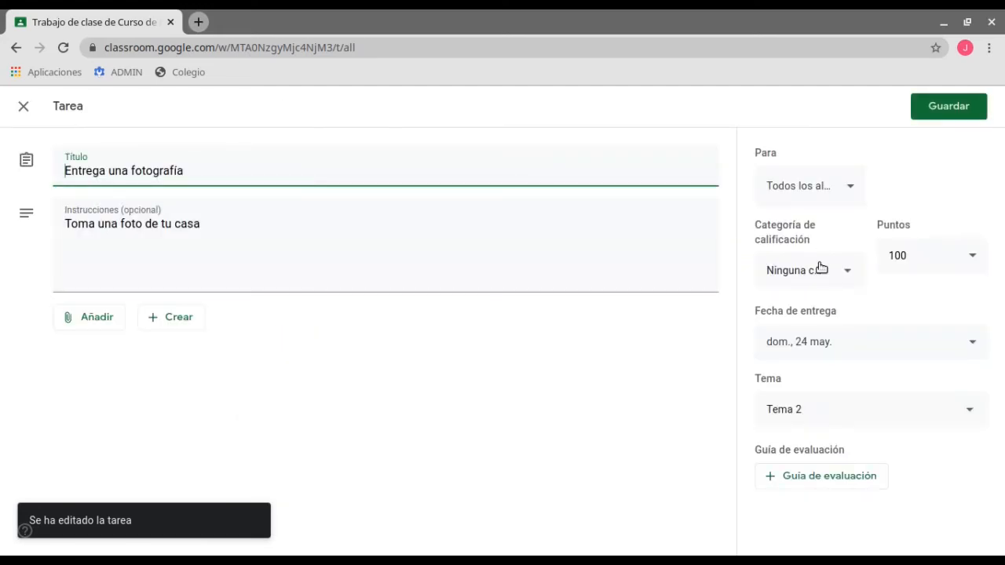
left_click(821, 268)
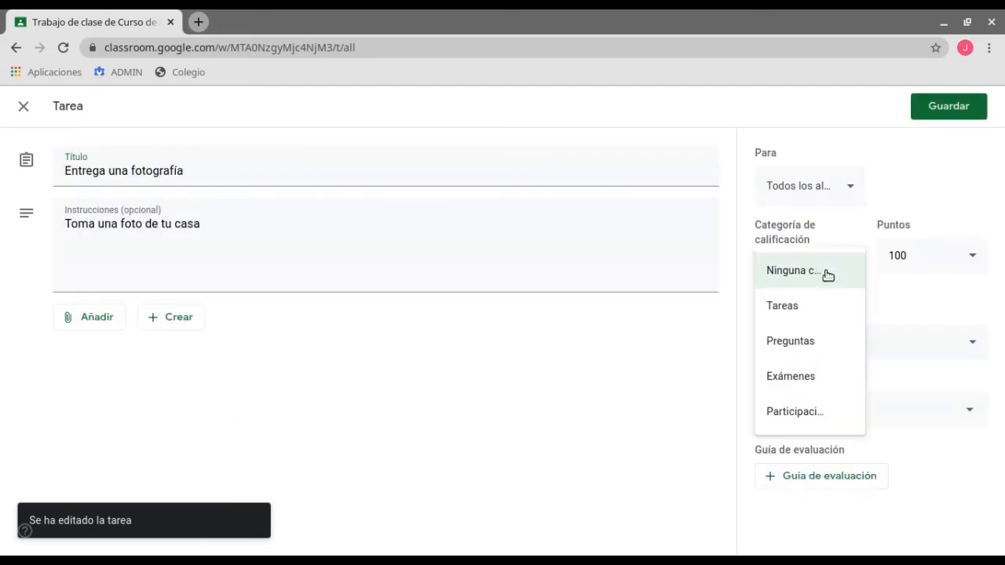
left_click(793, 378)
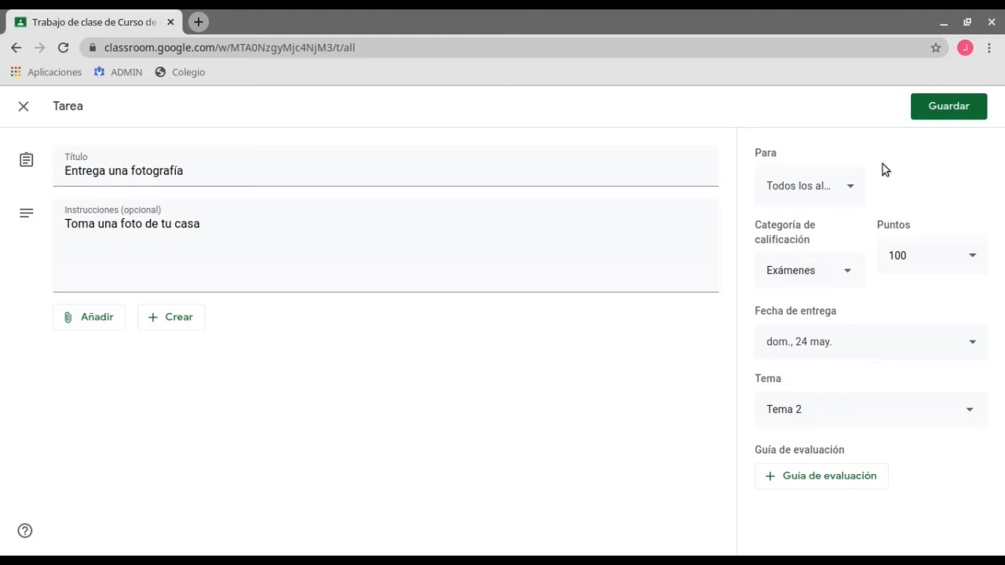
left_click(940, 114)
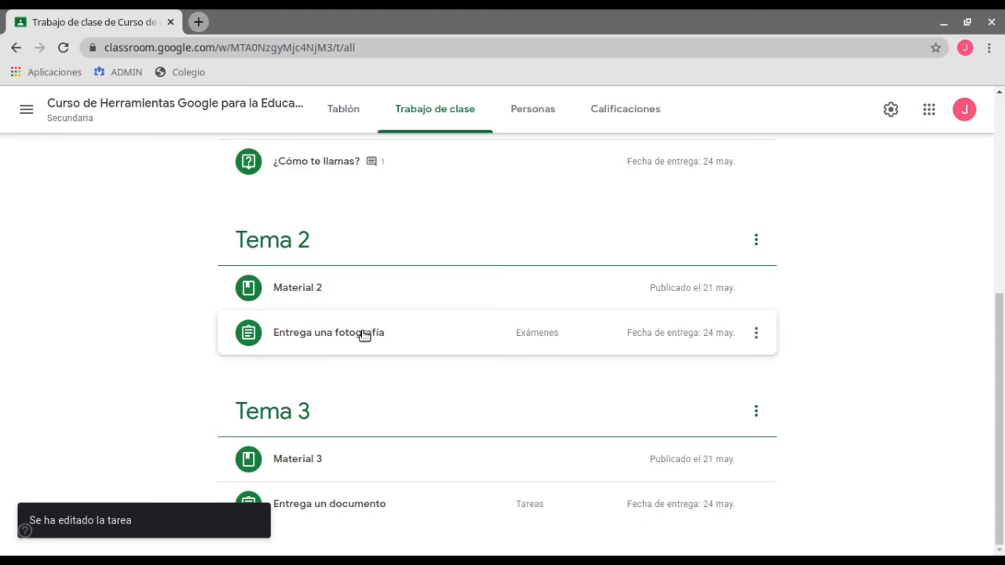
Edit the question "¿Cómo te llamas?" under Tema 1, assigning it the grade category "Preguntas", and save it
scroll(463, 384, "up", 3)
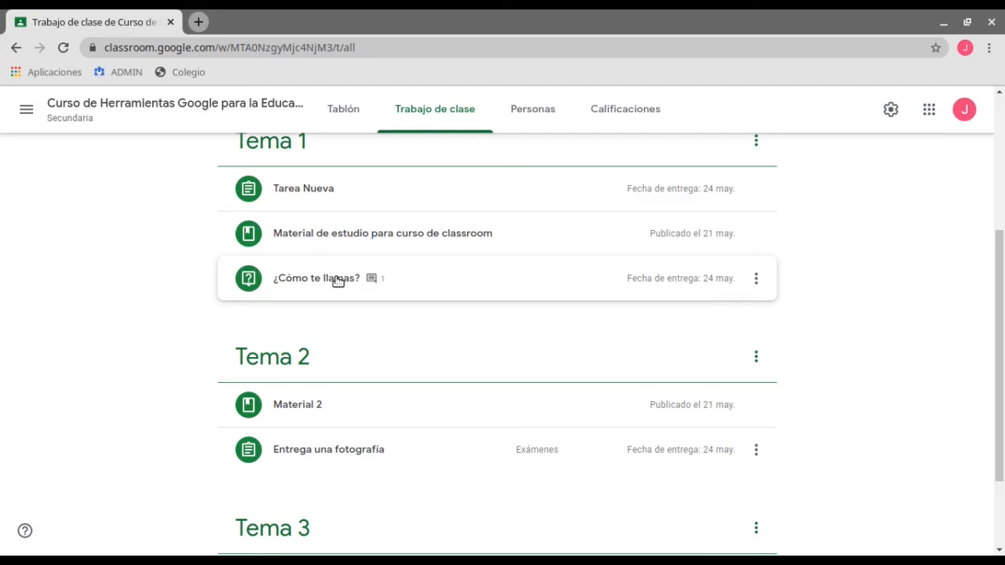
left_click(756, 280)
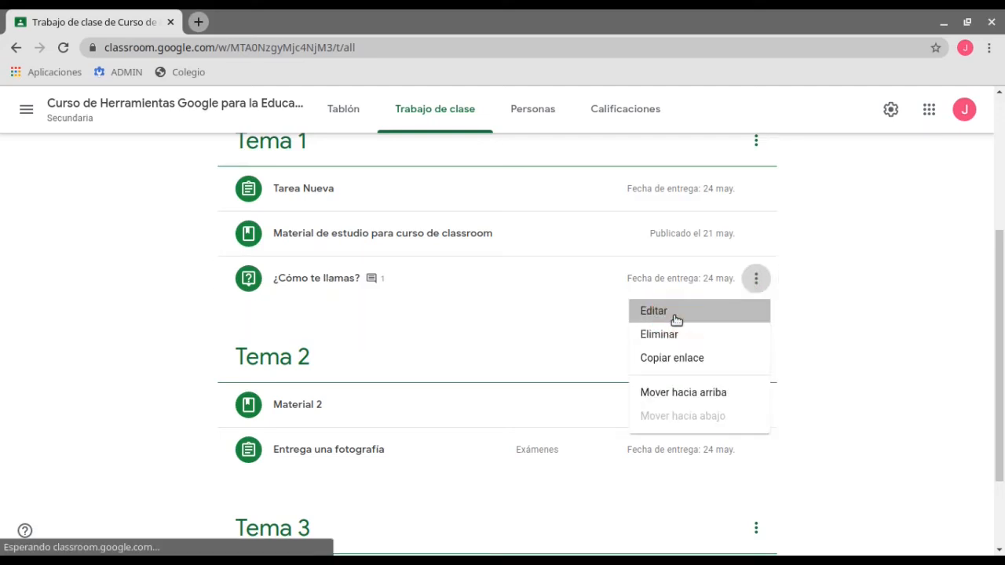
left_click(675, 315)
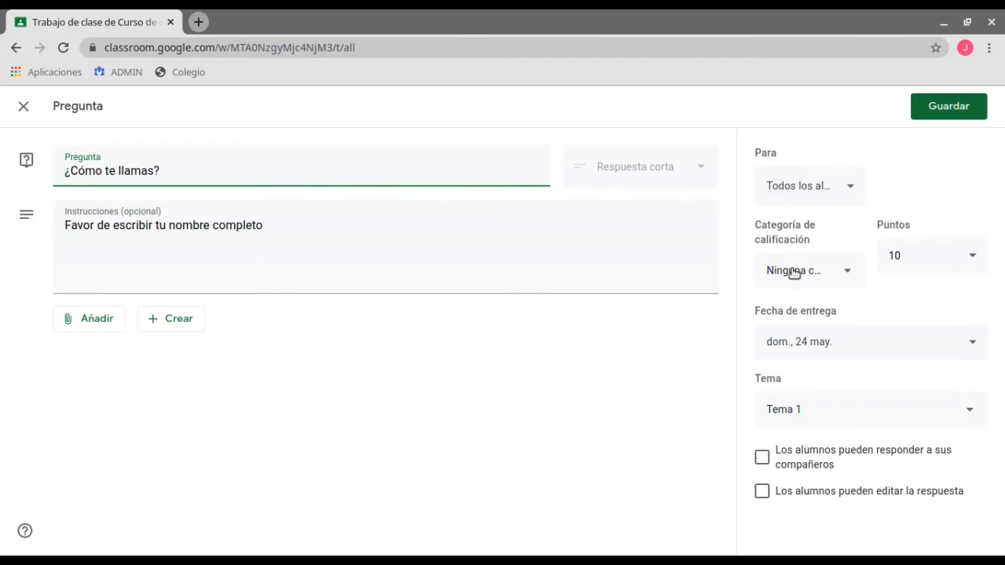
left_click(794, 272)
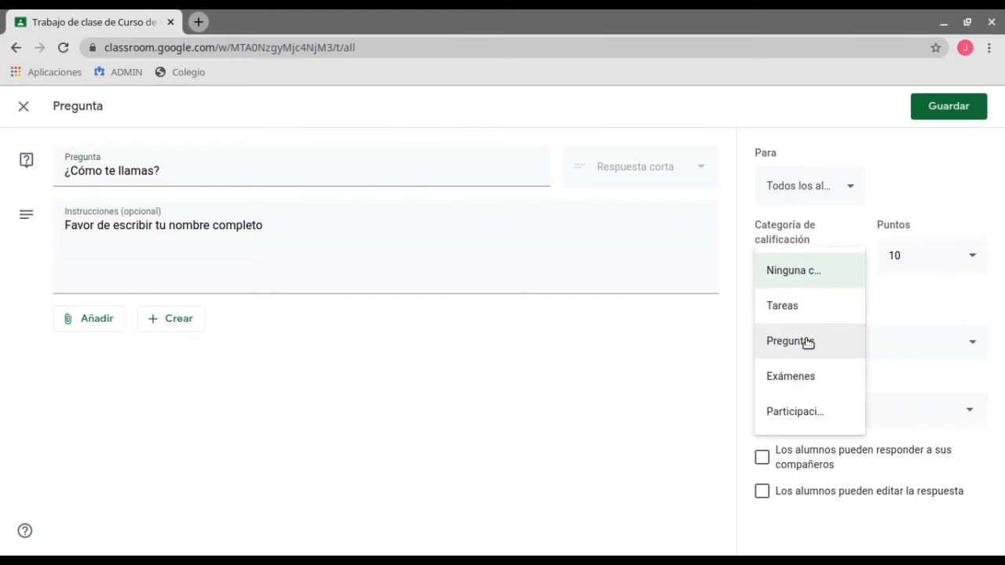
left_click(807, 343)
left_click(950, 106)
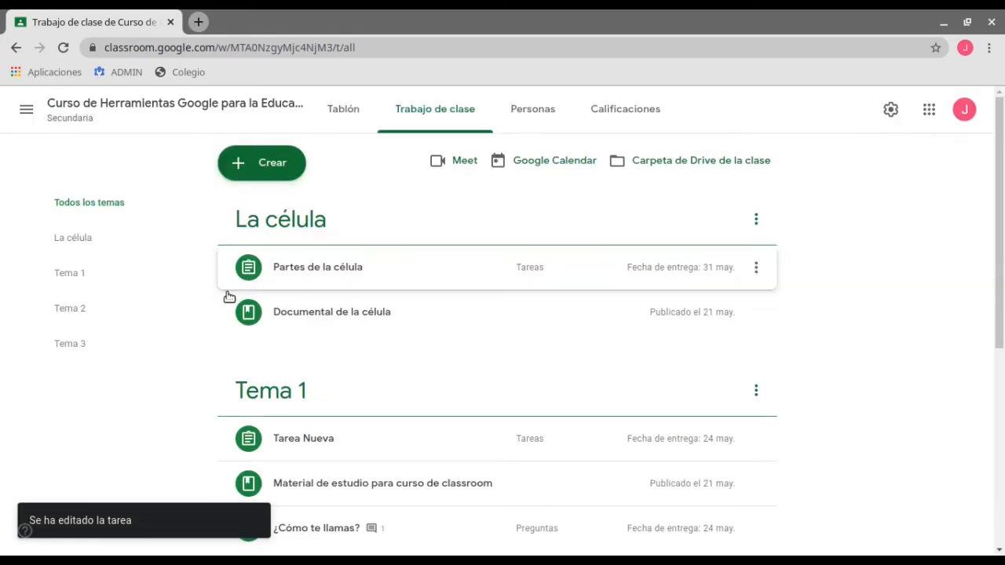
Review the categories across the classwork list and check the grade category options in a new assignment form, closing it without creating anything
scroll(916, 371, "down", 3)
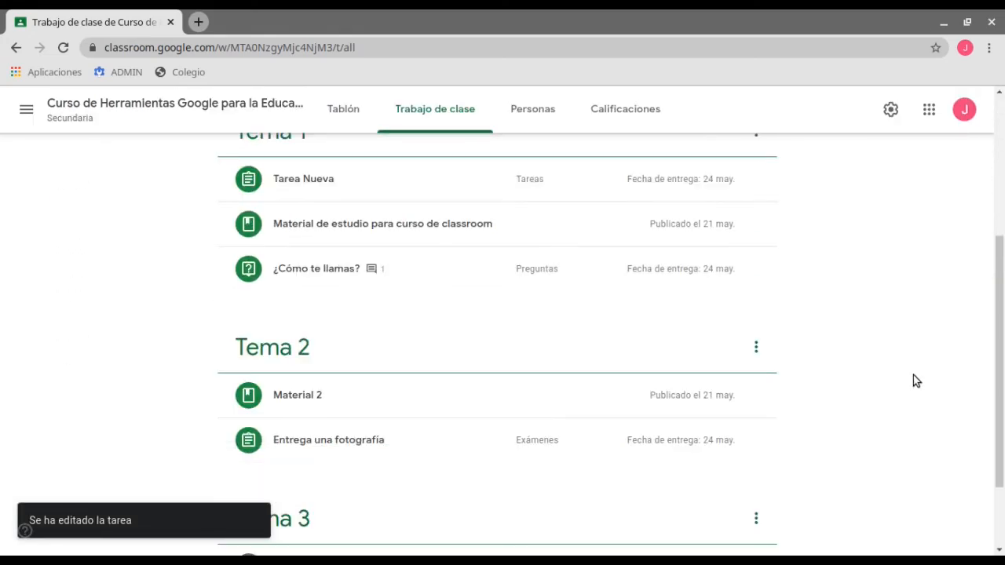
scroll(901, 403, "up", 2)
scroll(899, 409, "up", 1)
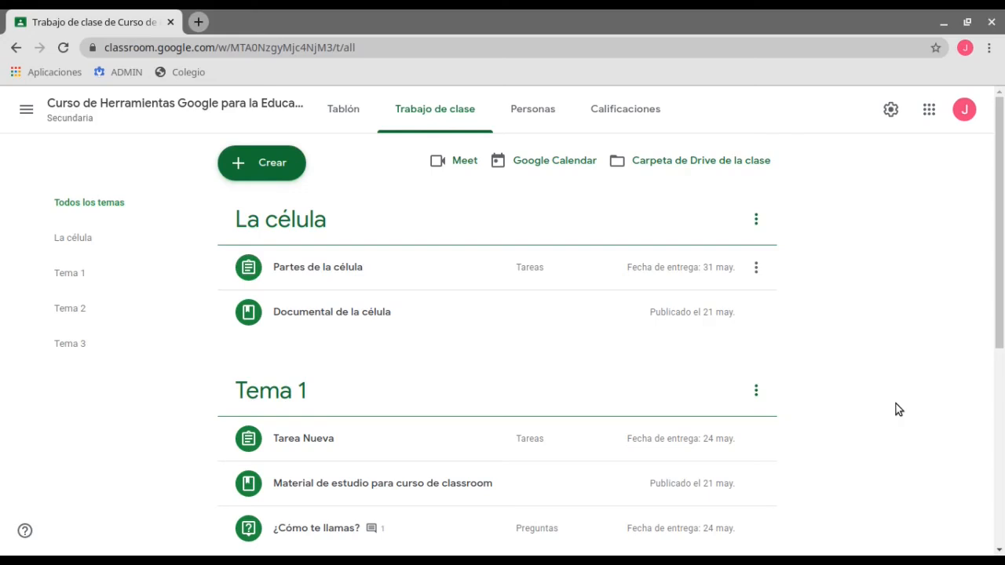
left_click(284, 179)
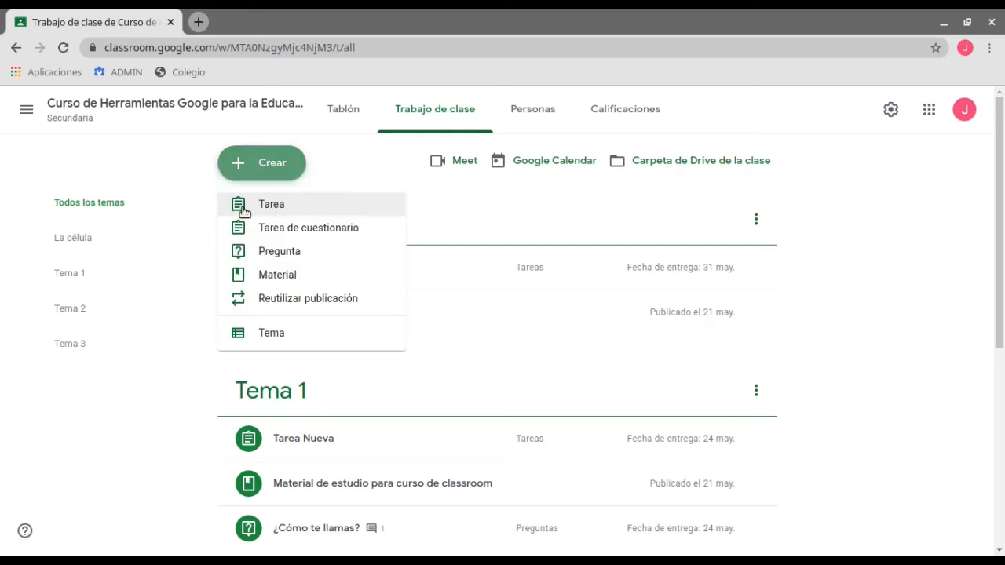
left_click(273, 204)
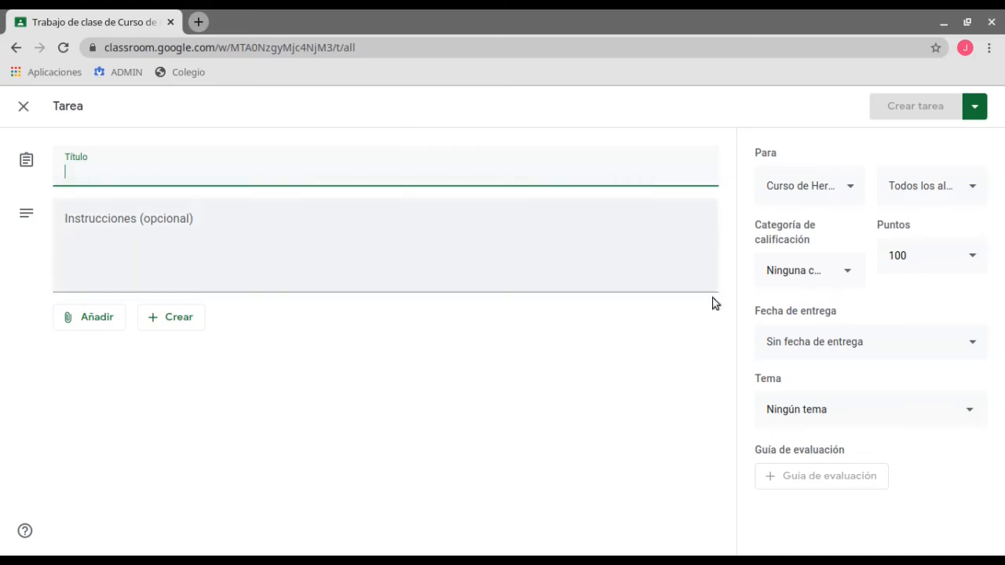
left_click(810, 283)
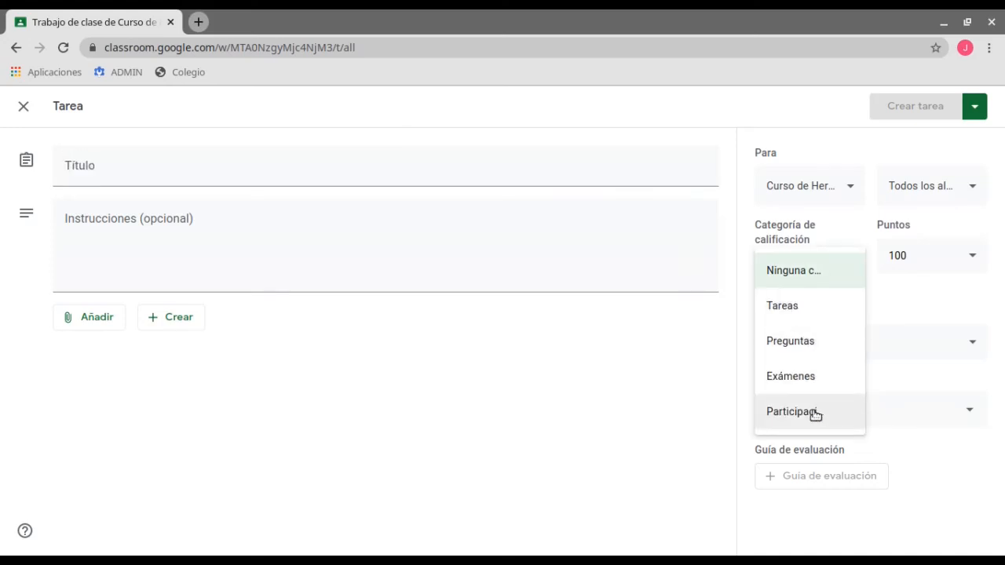
left_click(646, 358)
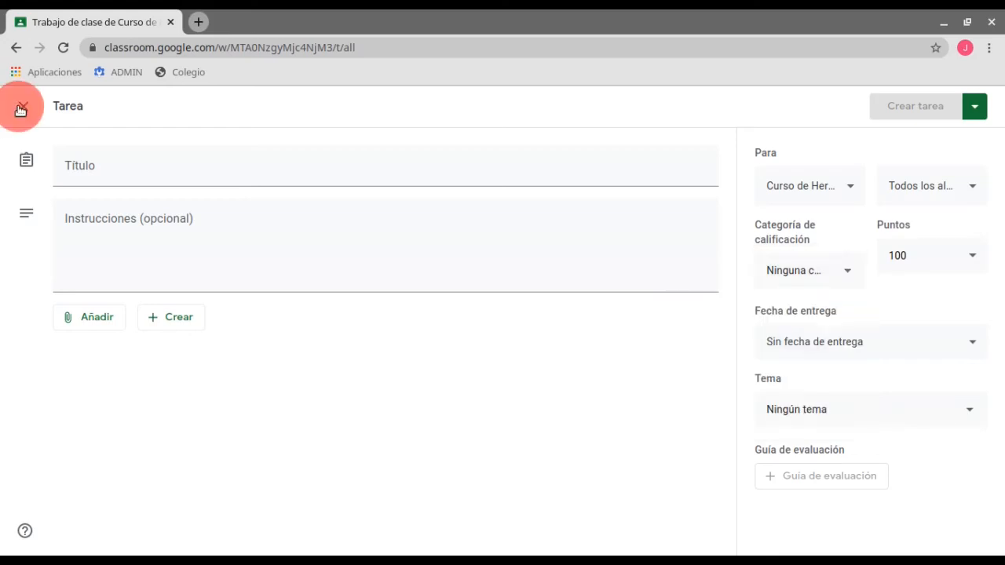
left_click(21, 110)
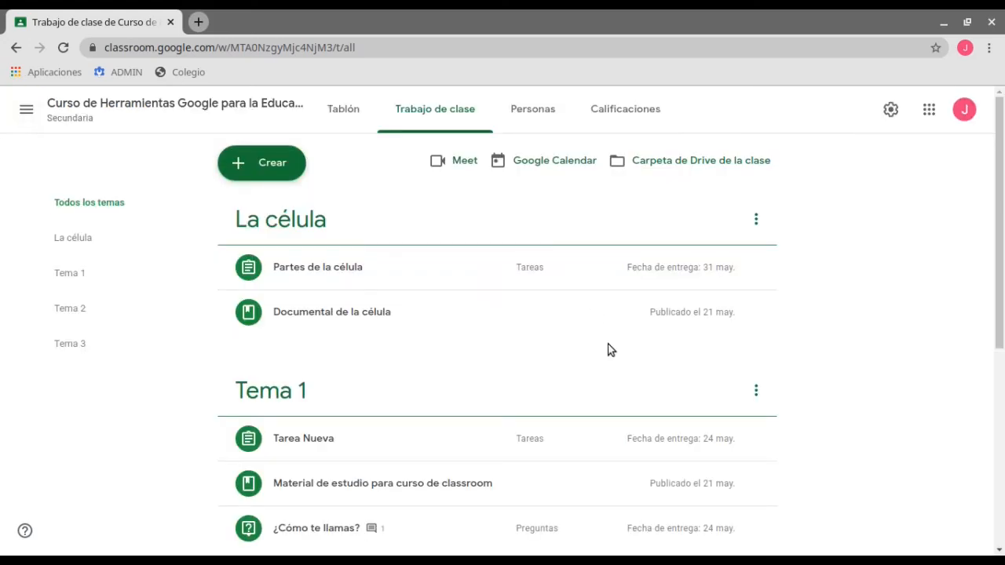
Examine the class gradebook and the student's individual grade page, returning to the gradebook
left_click(648, 113)
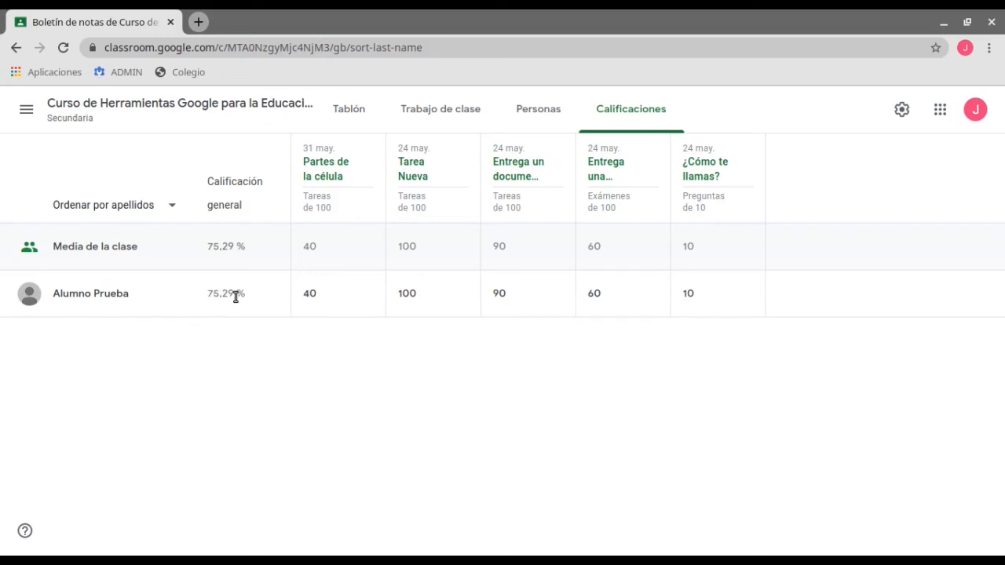
left_click(75, 297)
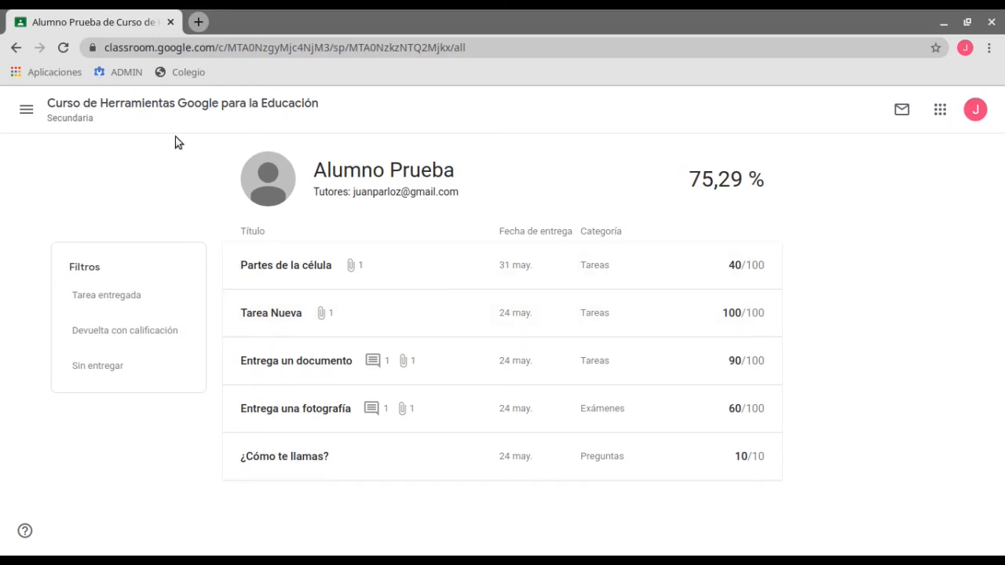
left_click(80, 105)
left_click(625, 109)
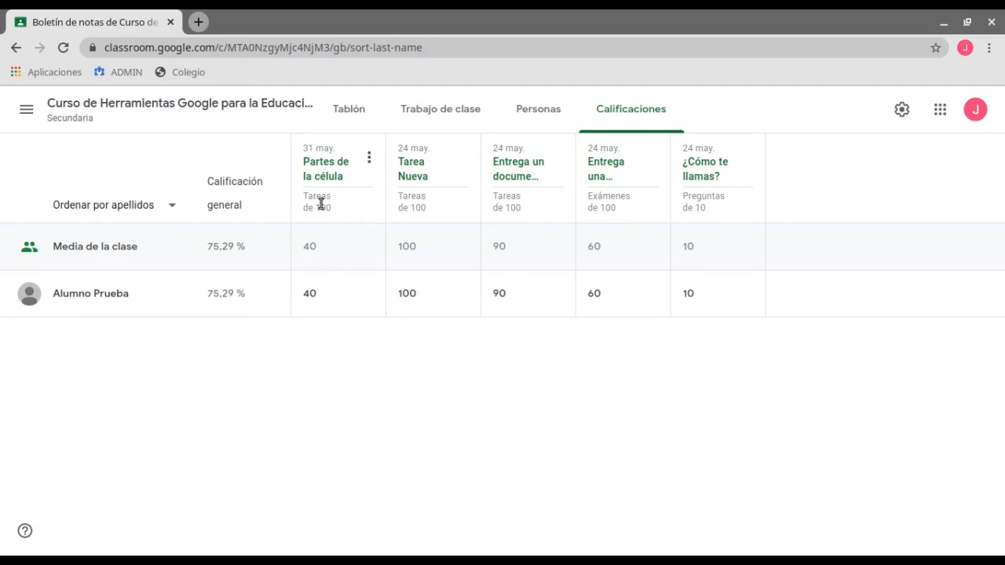
Set the student's grades for "Partes de la célula" and "Entrega un documento" to 100 in the gradebook
left_click(312, 293)
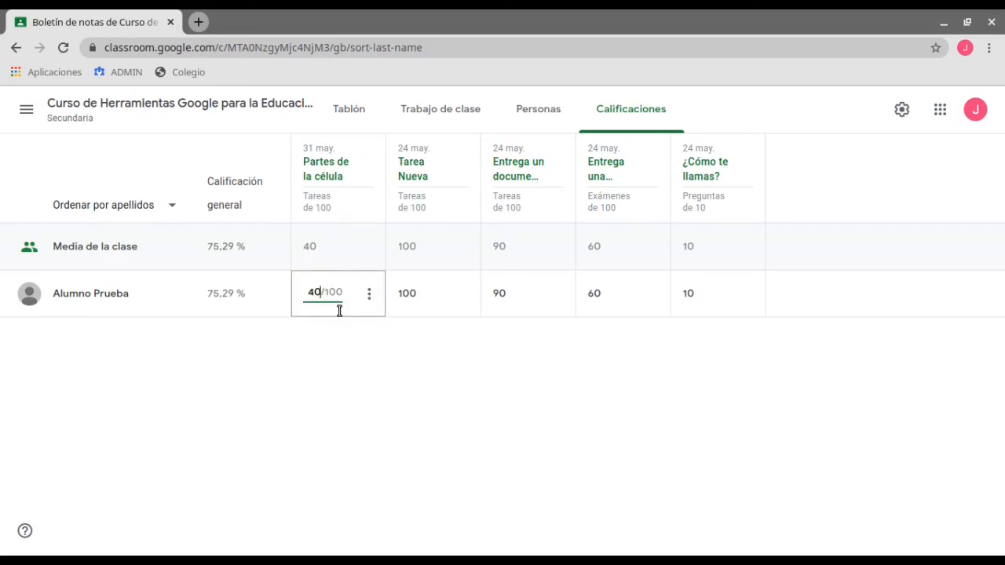
key("BackSpace")
key("BackSpace")
type("100")
left_click(405, 302)
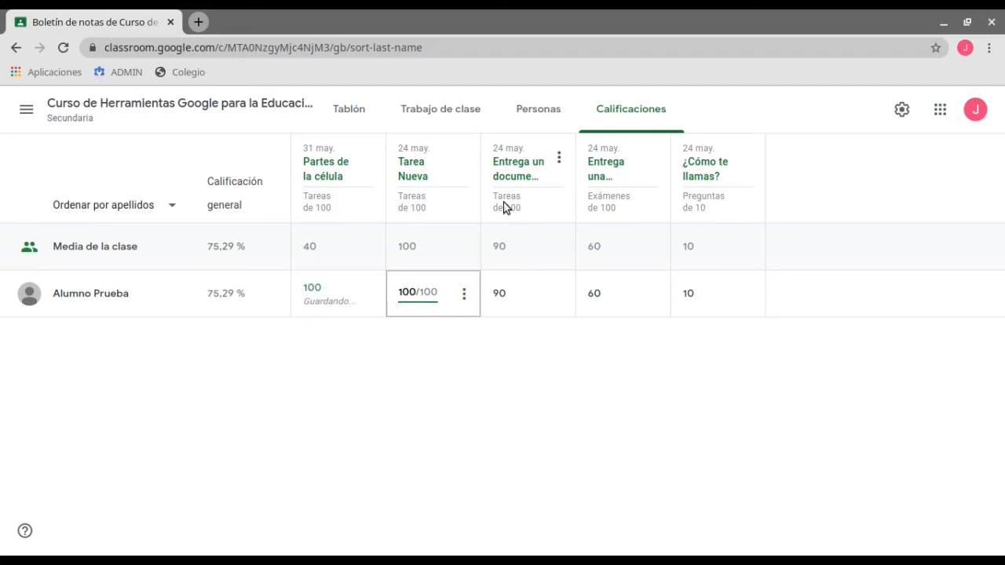
left_click(502, 303)
type("100")
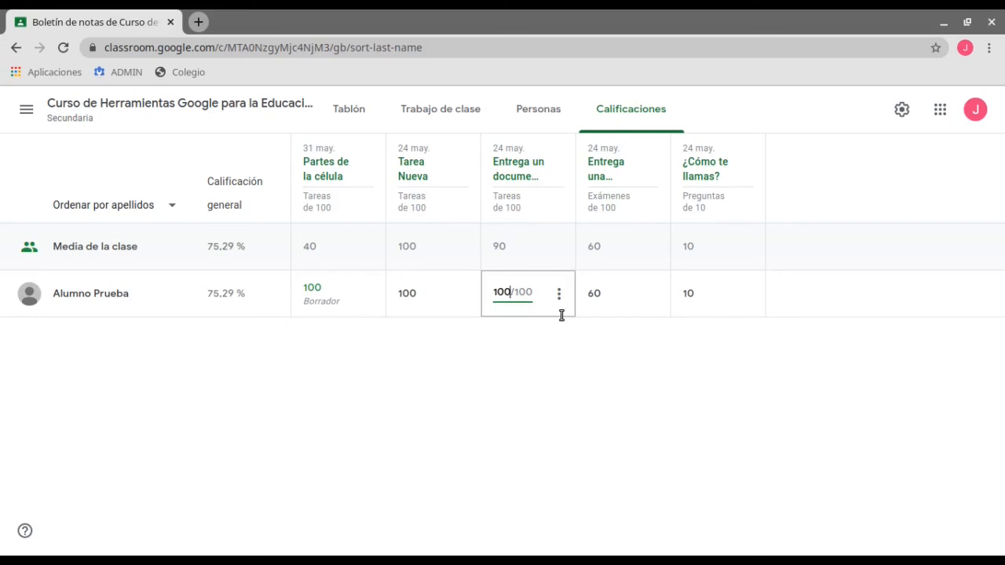
left_click(480, 340)
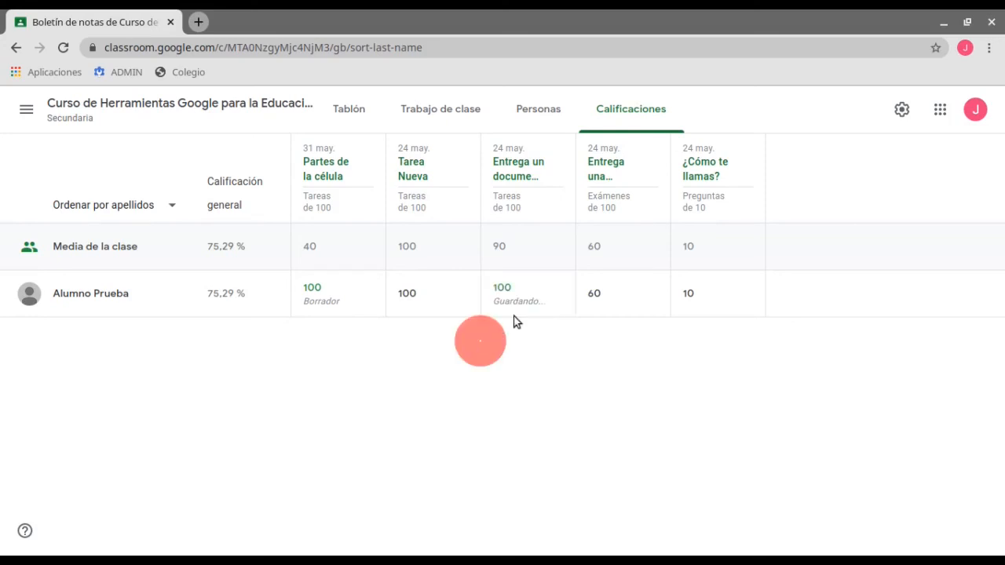
Return the draft grades for "Partes de la célula" and "Entrega un documento" to the student
left_click(369, 293)
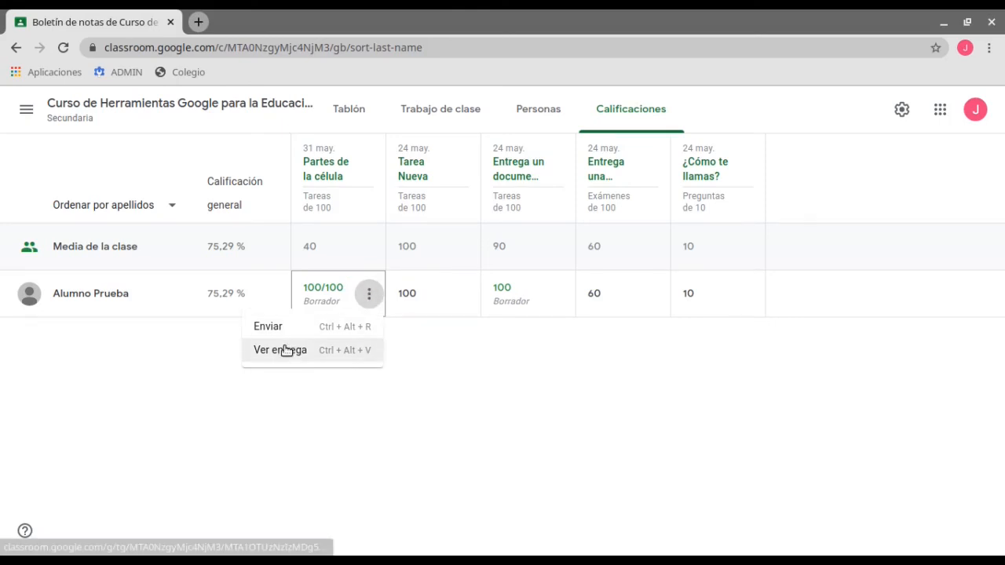
left_click(268, 326)
left_click(607, 391)
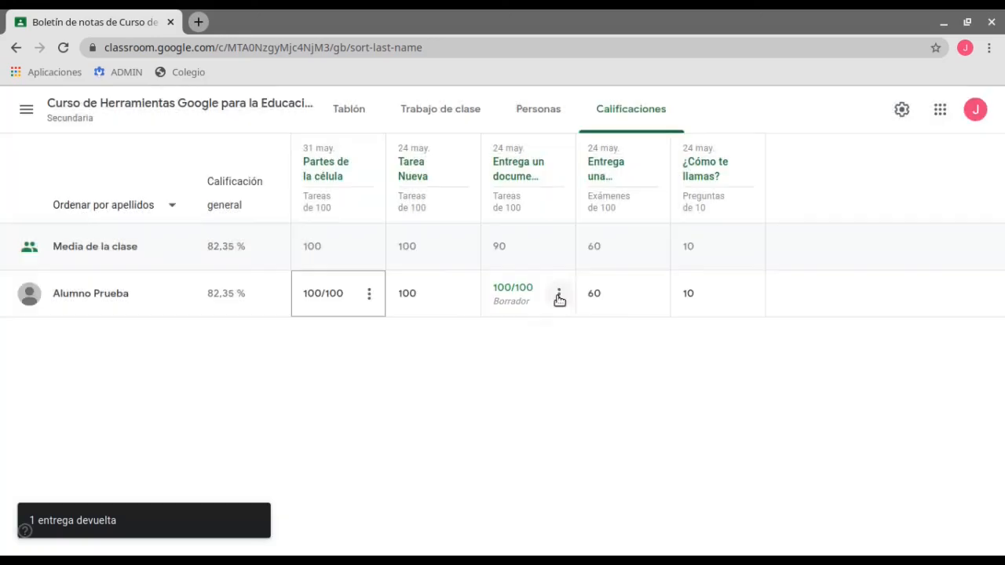
left_click(559, 298)
left_click(470, 328)
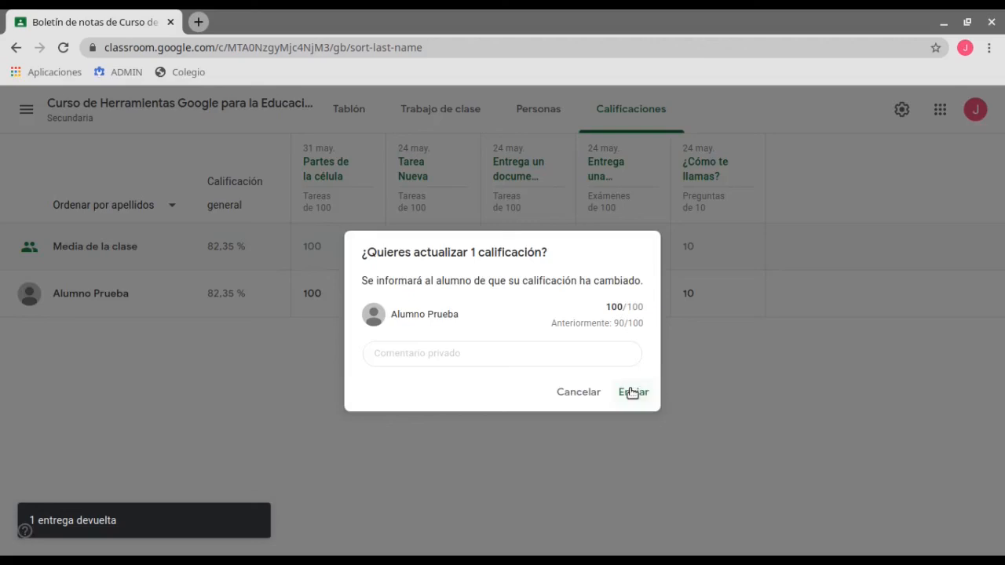
left_click(630, 392)
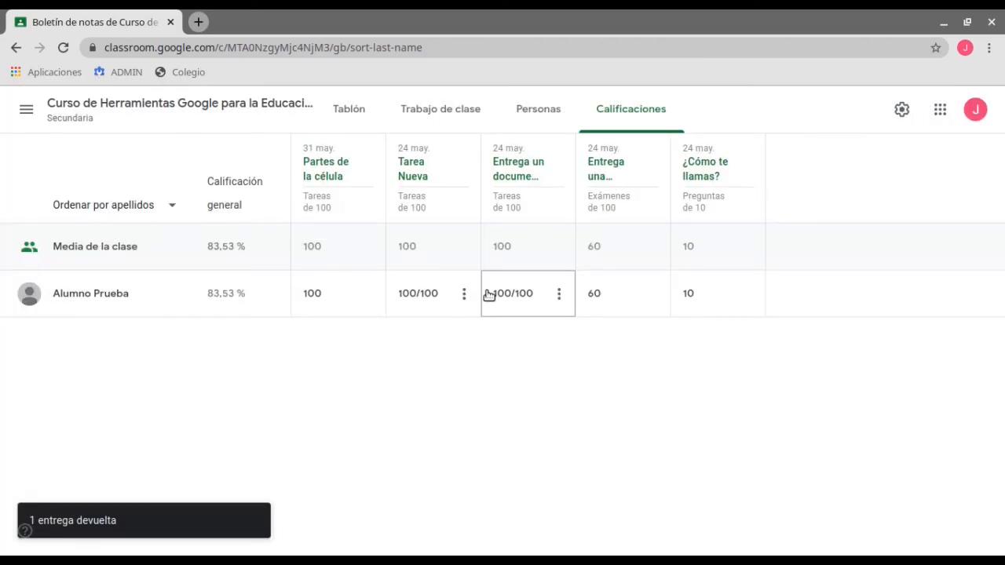
Set the student's grades for "Entrega una fotografía" and "¿Cómo te llamas?" to 0 in the gradebook
left_click(654, 295)
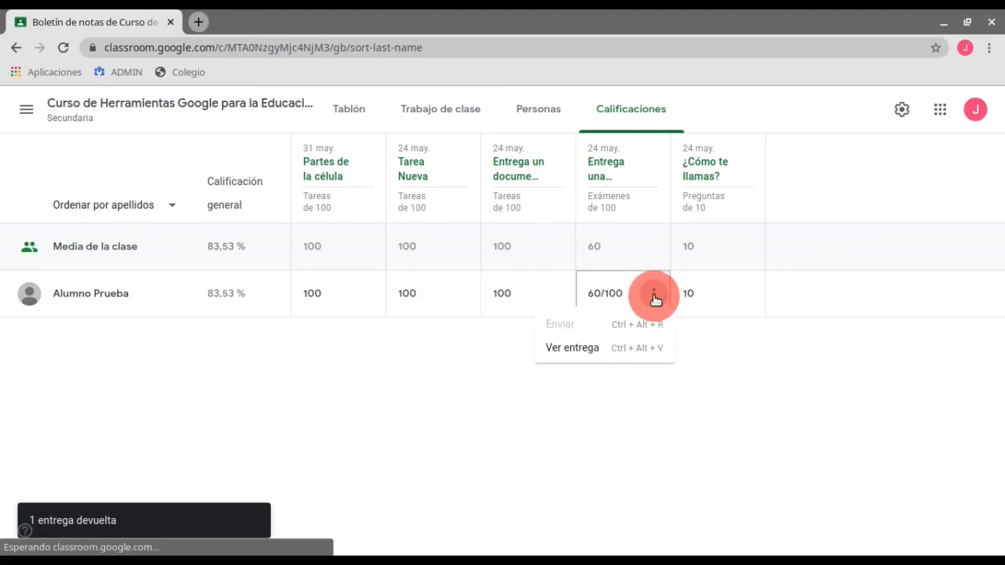
left_click(594, 295)
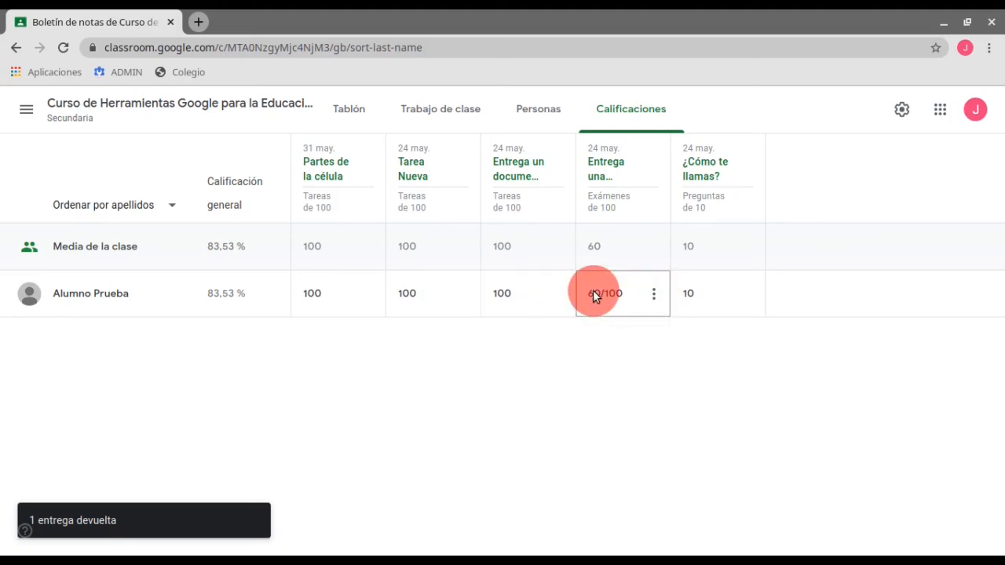
key("Left")
key("BackSpace")
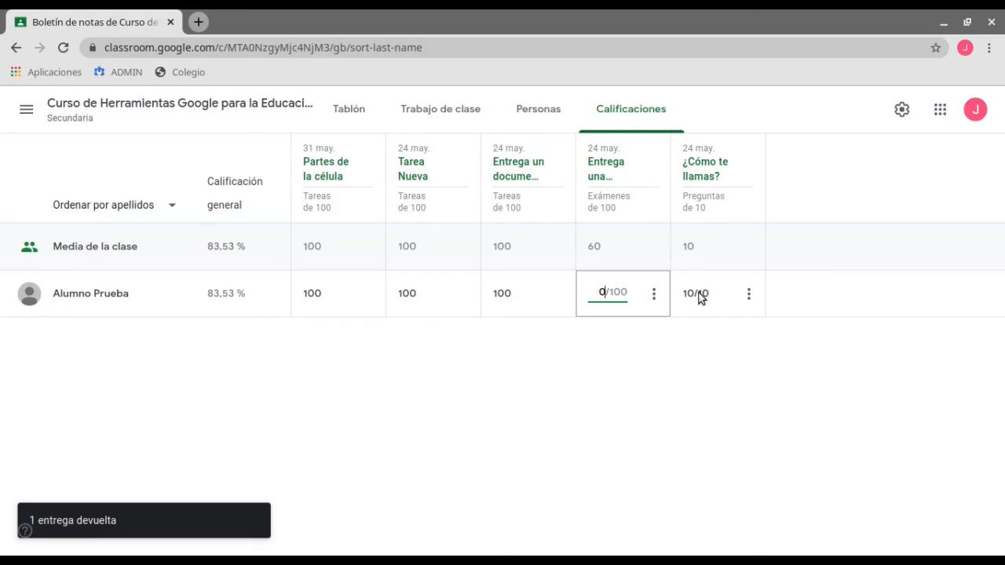
left_click(749, 293)
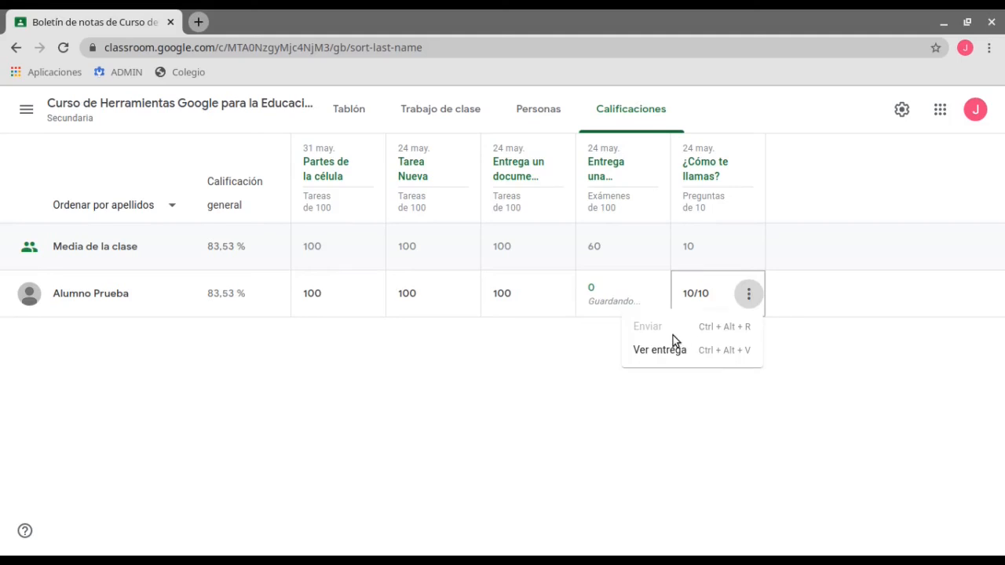
left_click(706, 294)
key("BackSpace")
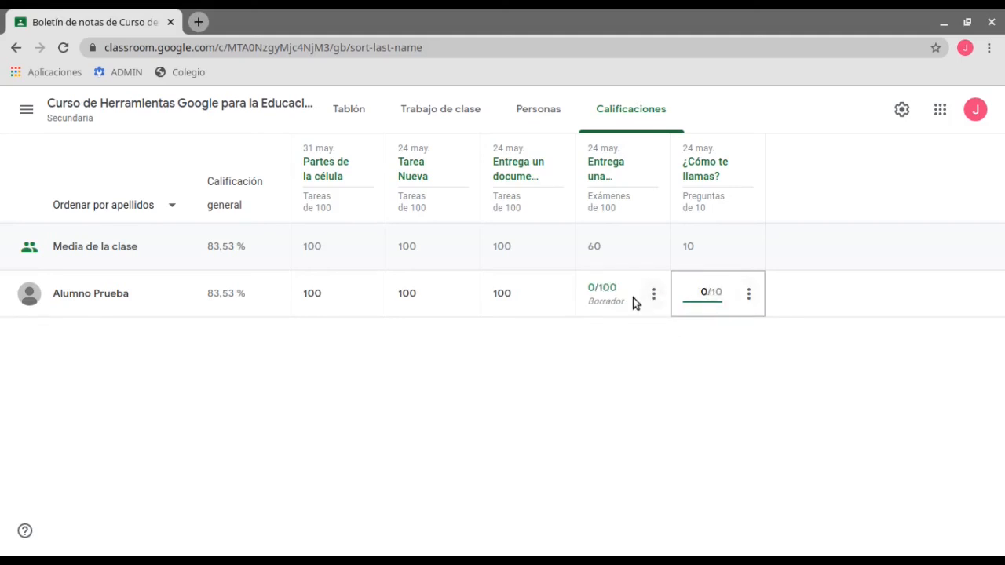
Return the draft grades for "Entrega una fotografía" and "¿Cómo te llamas?" to the student
left_click(653, 293)
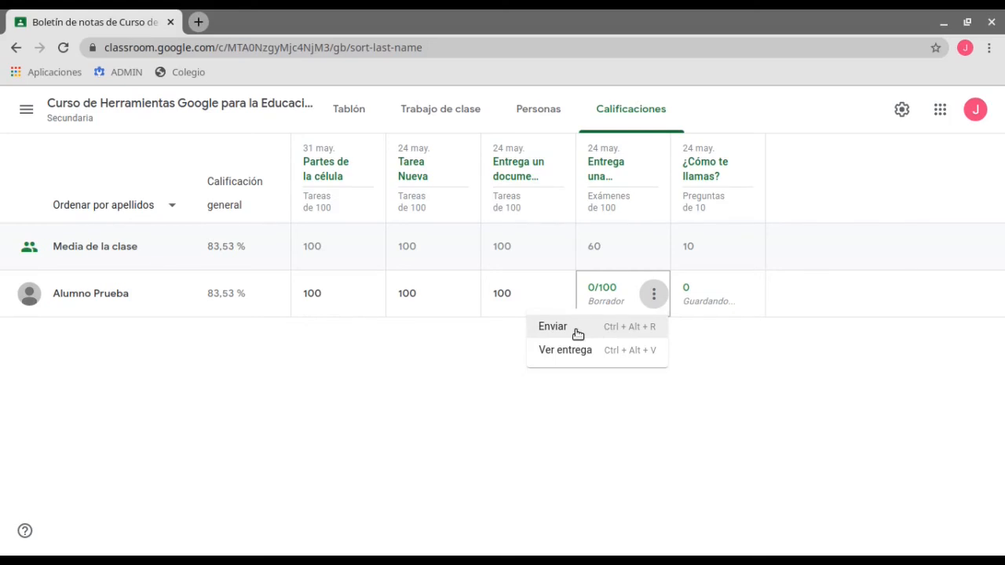
left_click(579, 333)
left_click(633, 393)
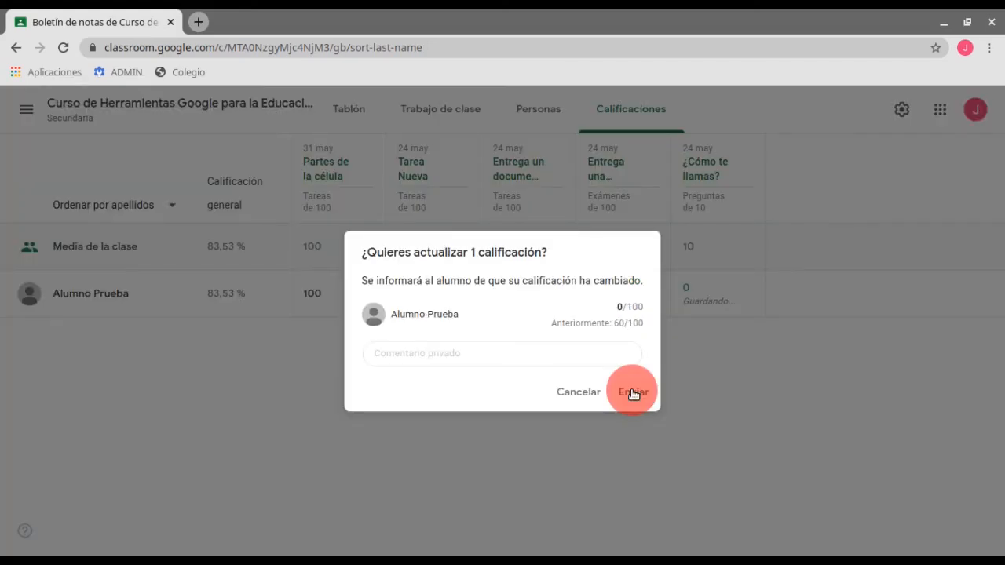
left_click(748, 295)
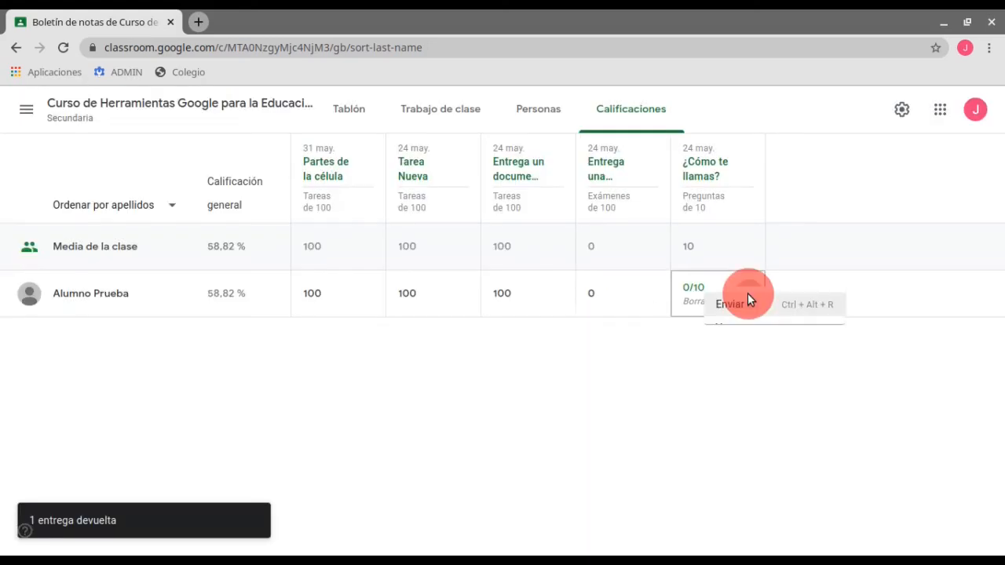
left_click(746, 298)
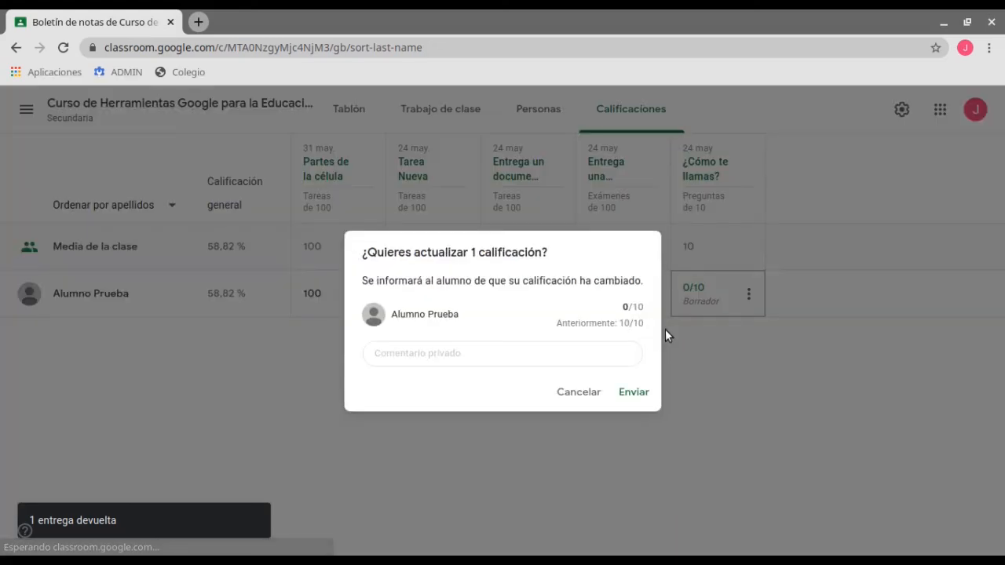
left_click(633, 392)
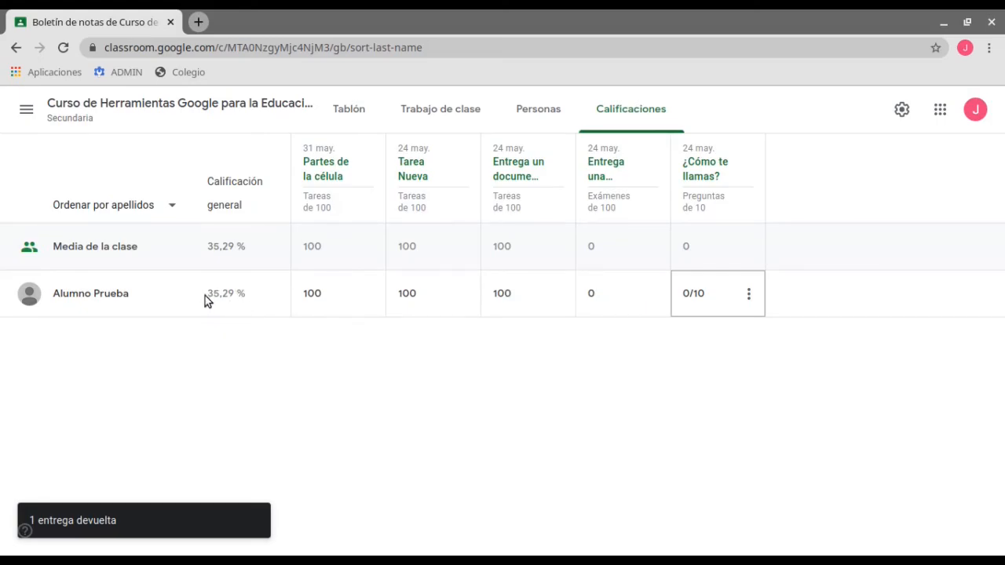
left_click(205, 296)
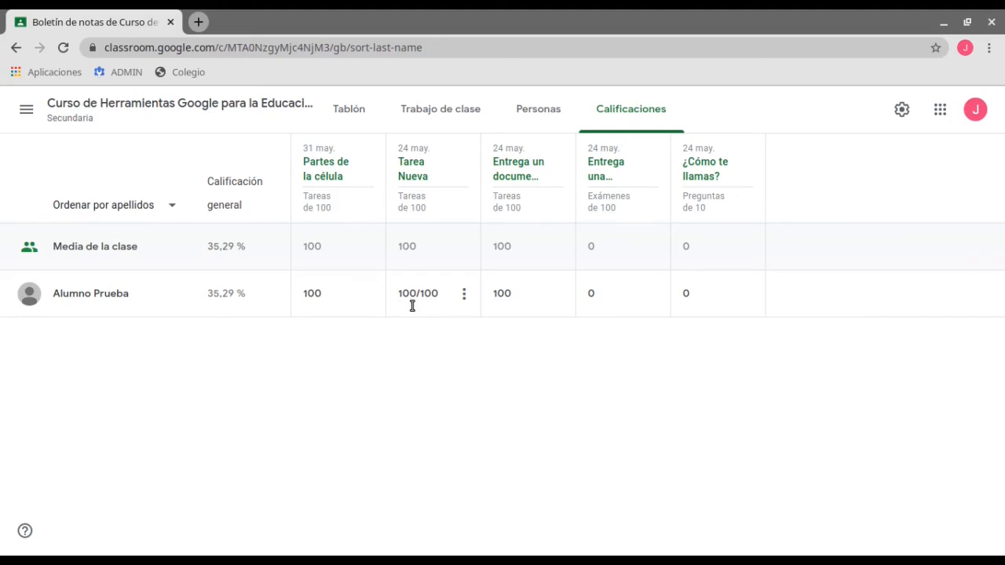
Set the student's grade for "Entrega una fotografía" to 100 and return the updated grade to the student
left_click(596, 283)
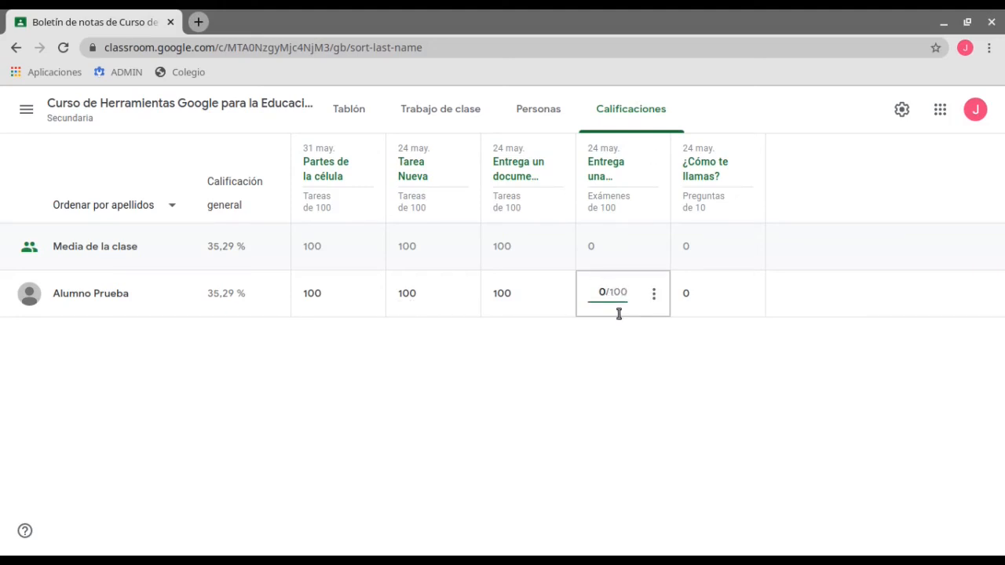
key("BackSpace")
type("100")
left_click(653, 293)
left_click(553, 326)
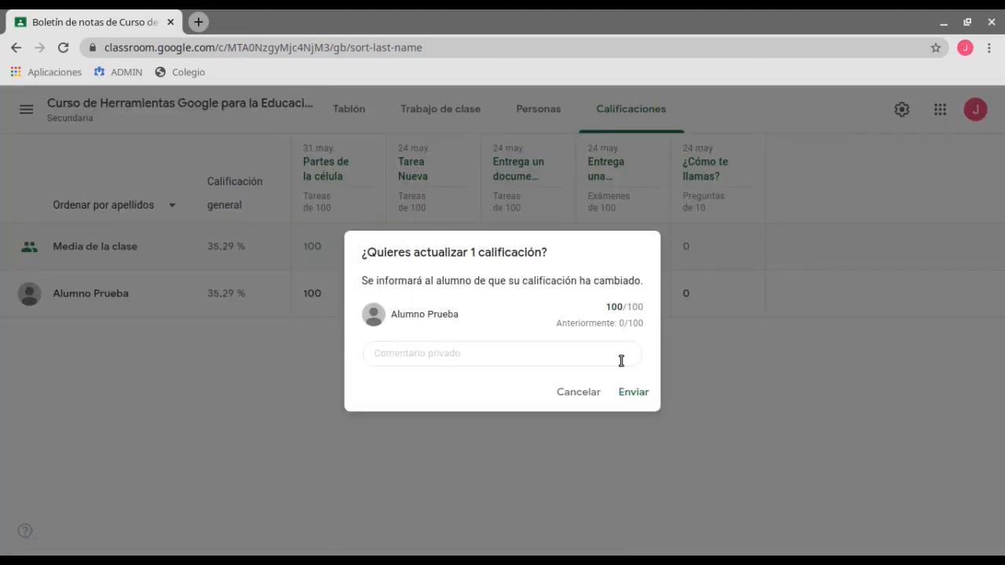
left_click(632, 391)
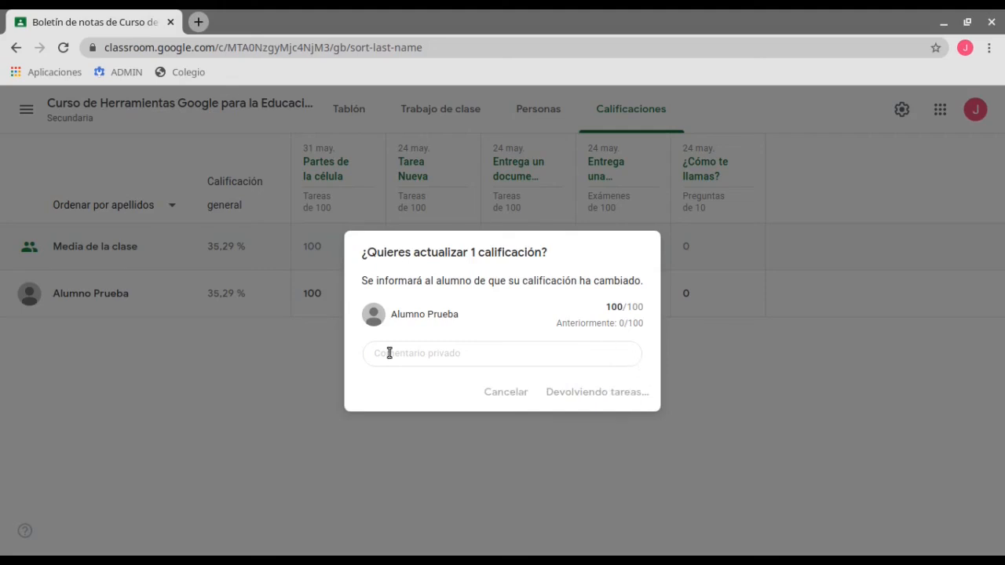